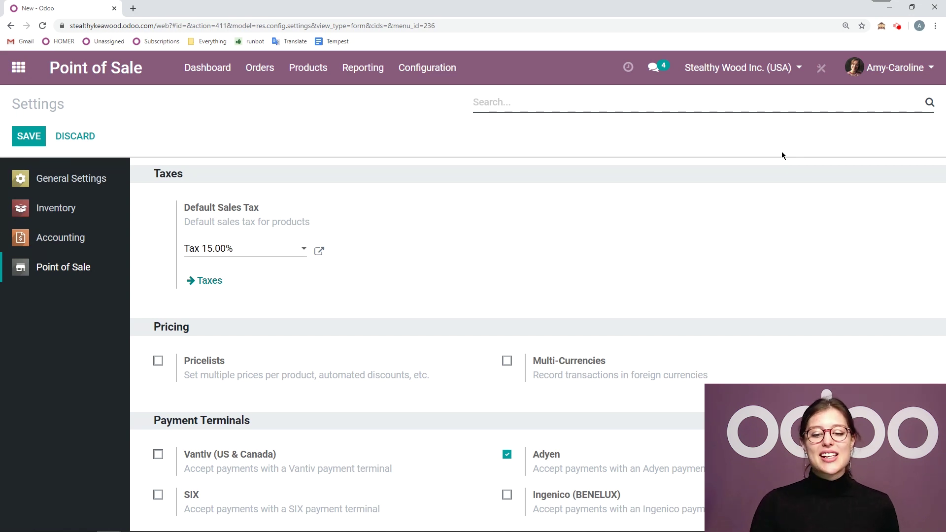
# Create and save a new PoS product category named Furniture without a parent category
pyautogui.click(439, 74)
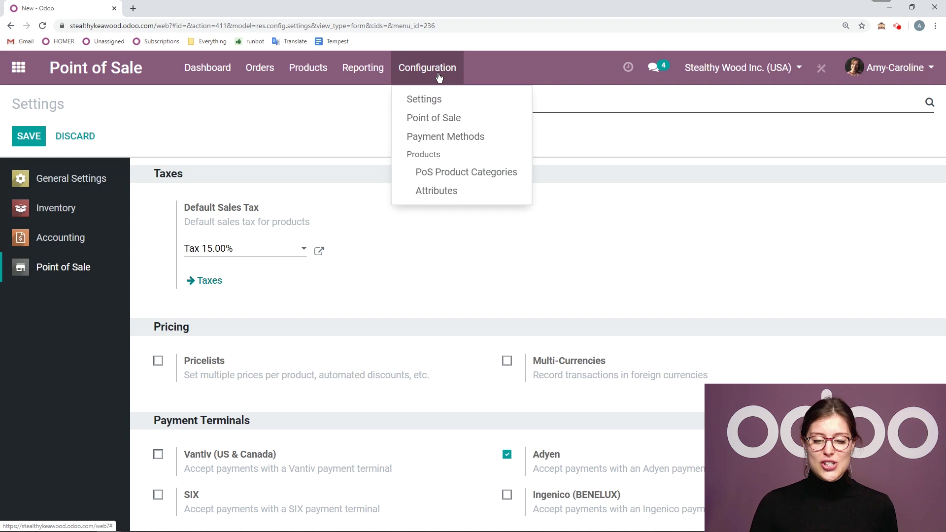
pyautogui.click(516, 169)
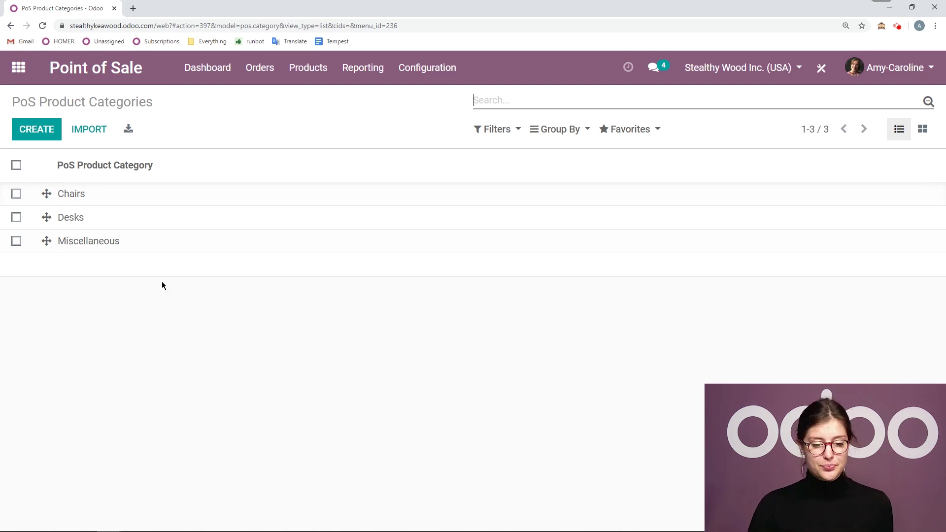
pyautogui.click(35, 129)
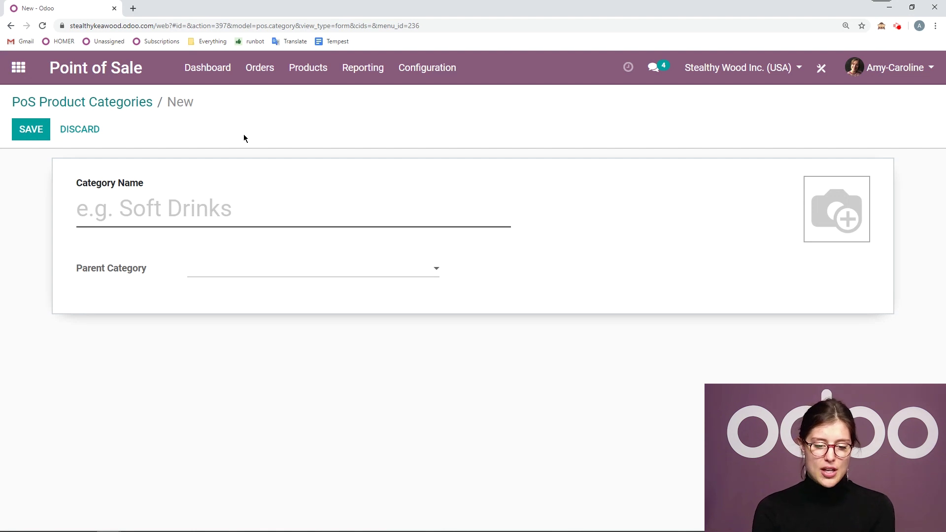
pyautogui.write('Furniture')
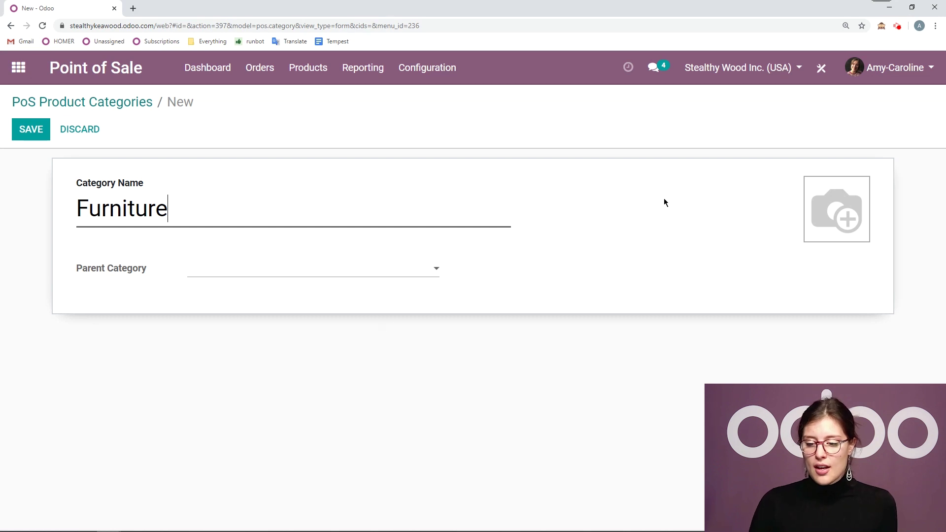
pyautogui.click(813, 188)
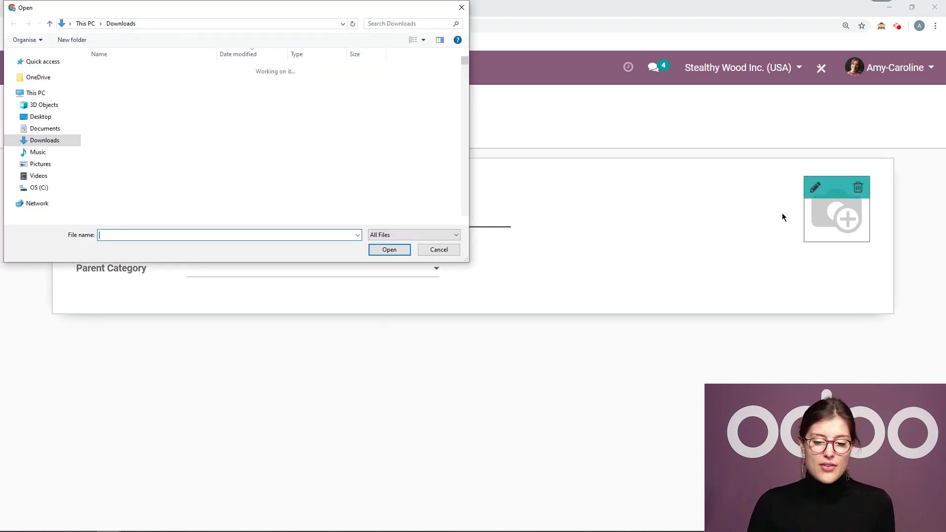
pyautogui.click(438, 250)
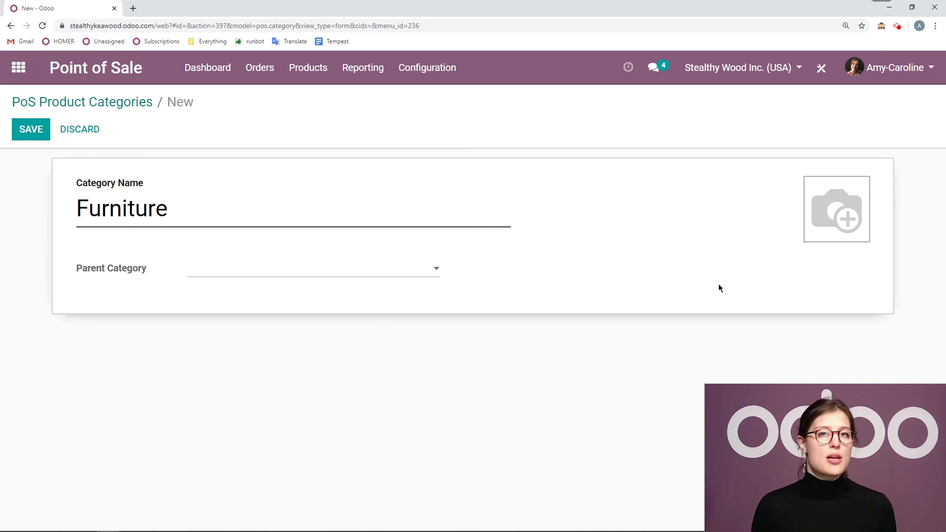
pyautogui.click(30, 129)
# Set Furniture as the parent category of the Chairs PoS category and save it
pyautogui.click(120, 105)
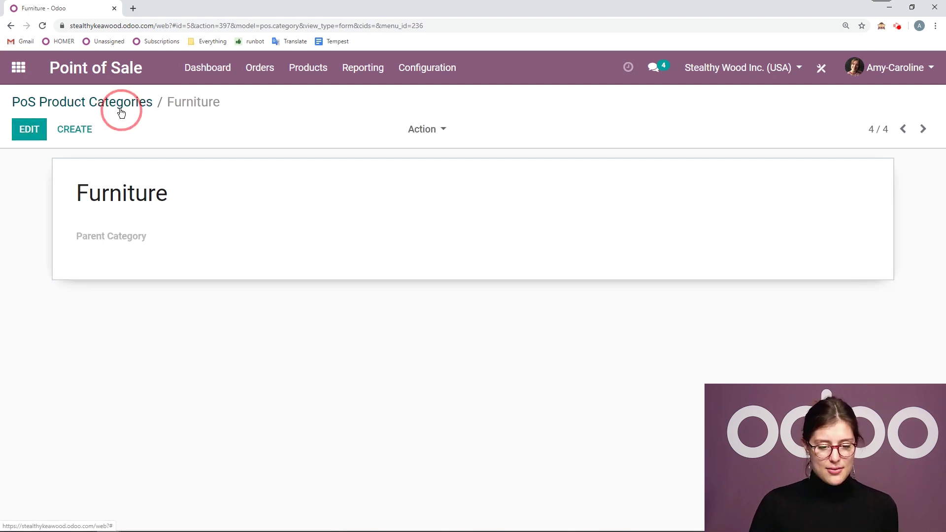
pyautogui.click(121, 218)
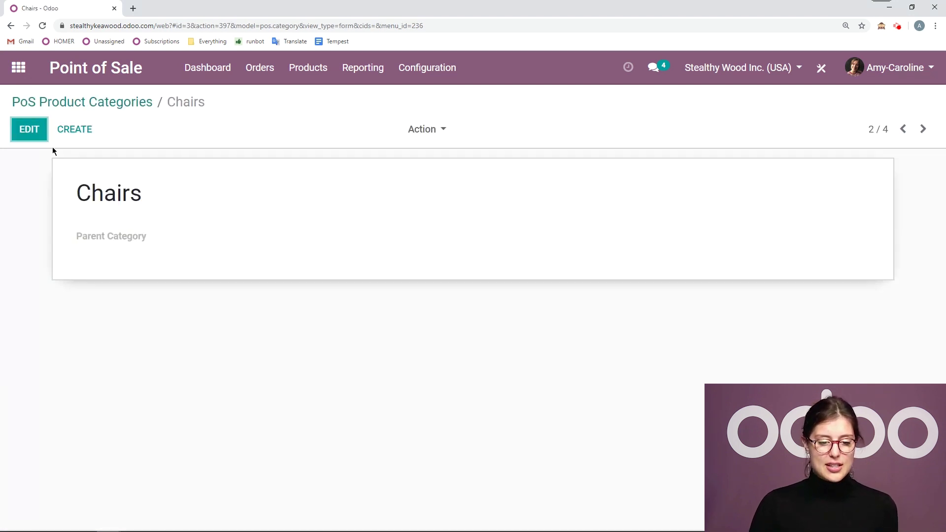
pyautogui.click(29, 129)
pyautogui.click(214, 279)
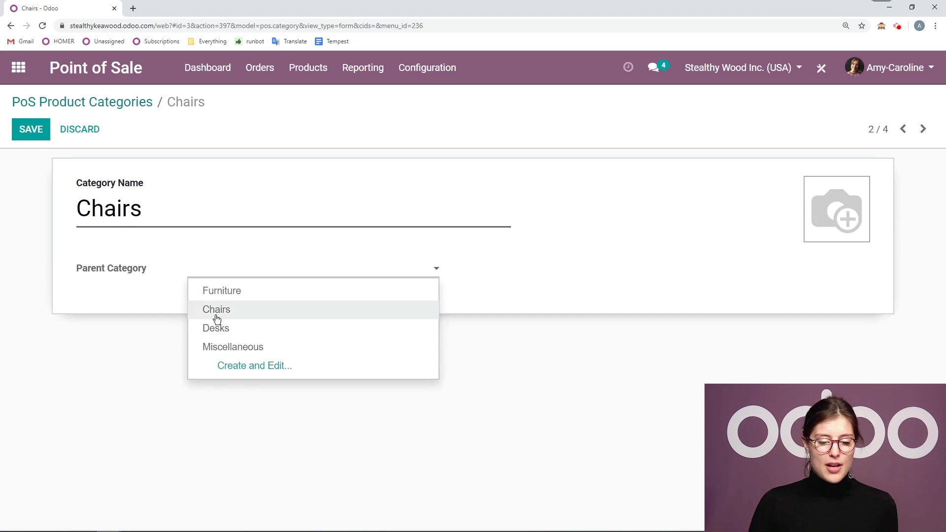
pyautogui.click(233, 290)
pyautogui.click(23, 136)
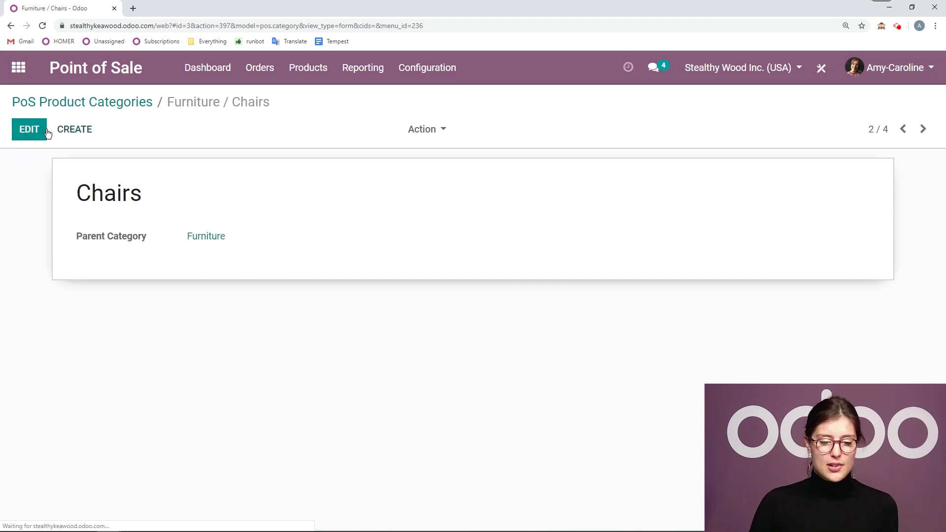
# Assign Furniture as the parent of the Desks PoS category, save it, and return to the category list
pyautogui.click(98, 104)
pyautogui.click(190, 243)
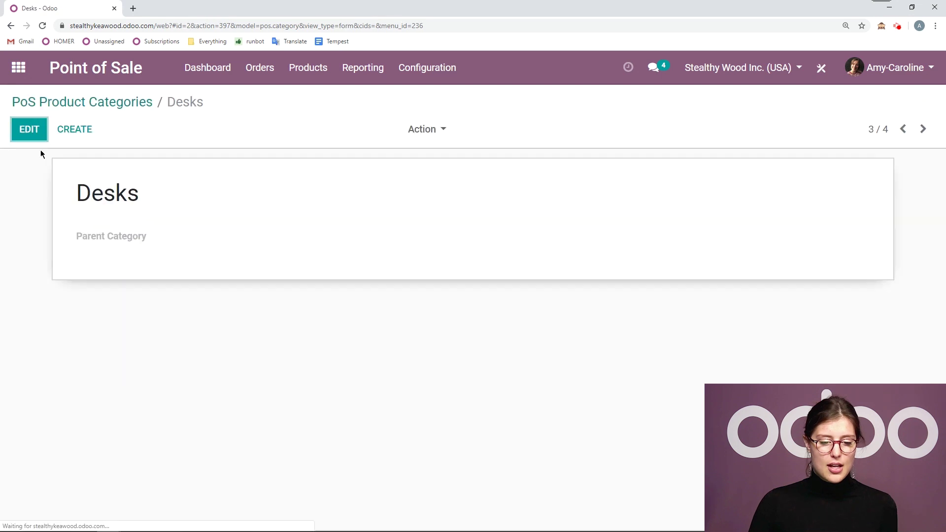
pyautogui.click(31, 129)
pyautogui.click(222, 272)
pyautogui.click(222, 290)
pyautogui.click(44, 137)
pyautogui.click(73, 104)
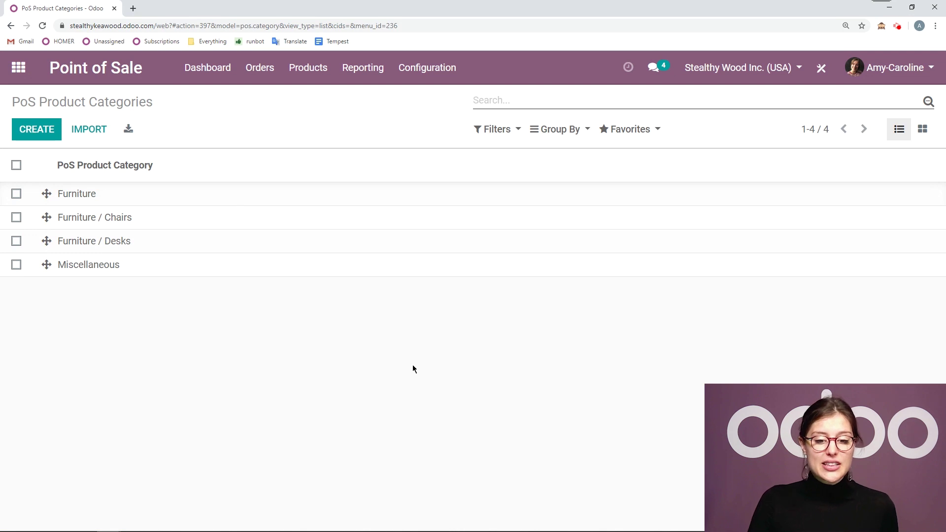
# Start a new product named Chair as a Storable Product with a sales price of $50
pyautogui.click(301, 77)
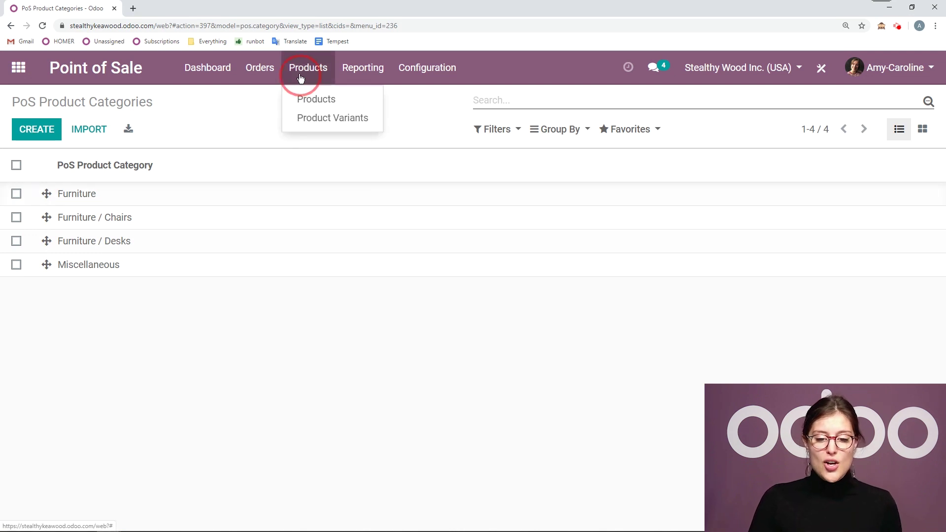
pyautogui.click(324, 100)
pyautogui.click(35, 129)
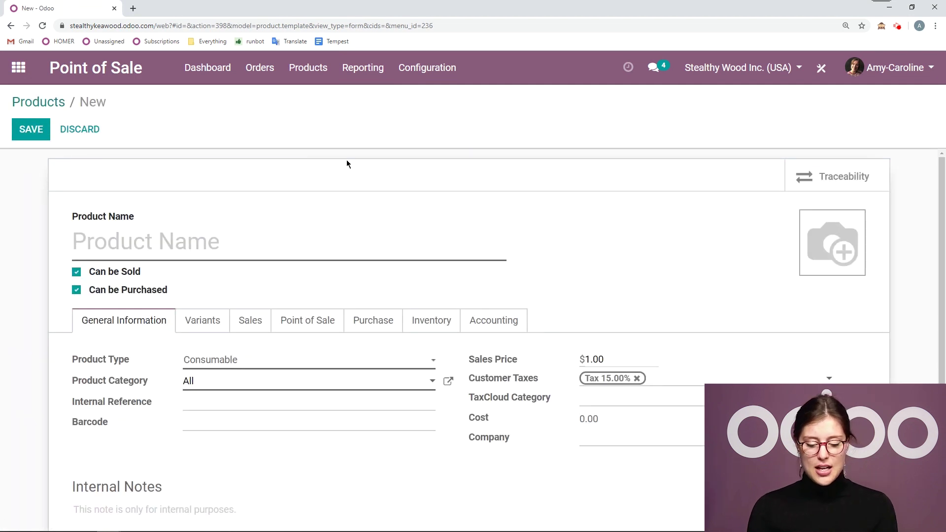
pyautogui.write('Chair')
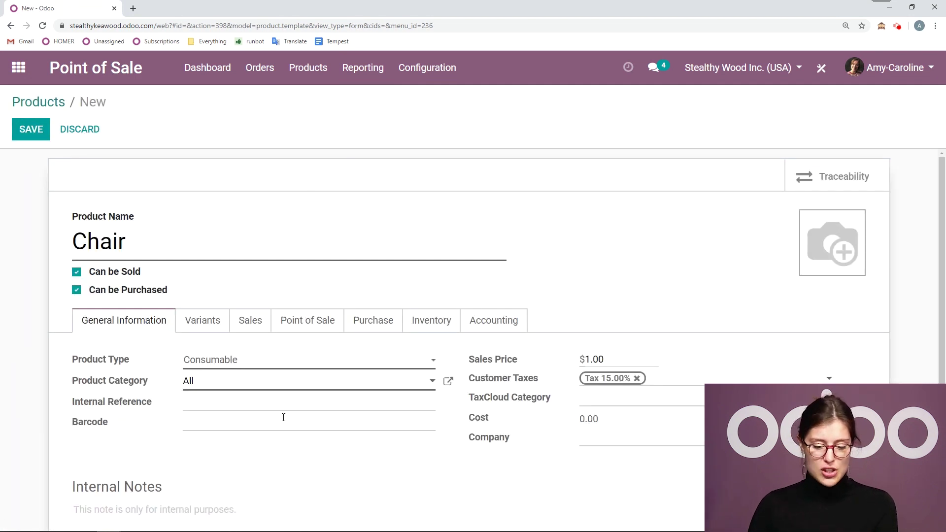
pyautogui.click(266, 360)
pyautogui.click(246, 403)
pyautogui.click(593, 384)
pyautogui.write('50')
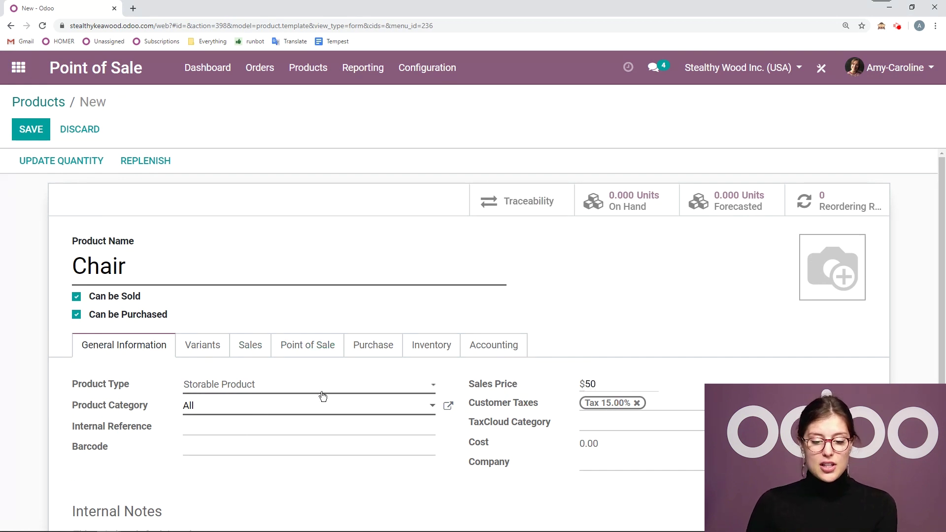
# Set the Chair product's point of sale category to Furniture / Chairs
pyautogui.click(321, 349)
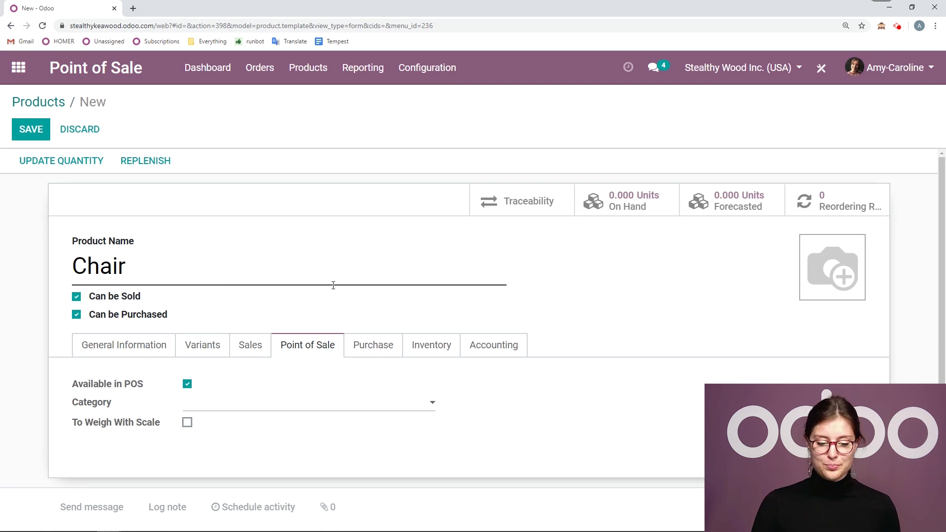
pyautogui.click(234, 406)
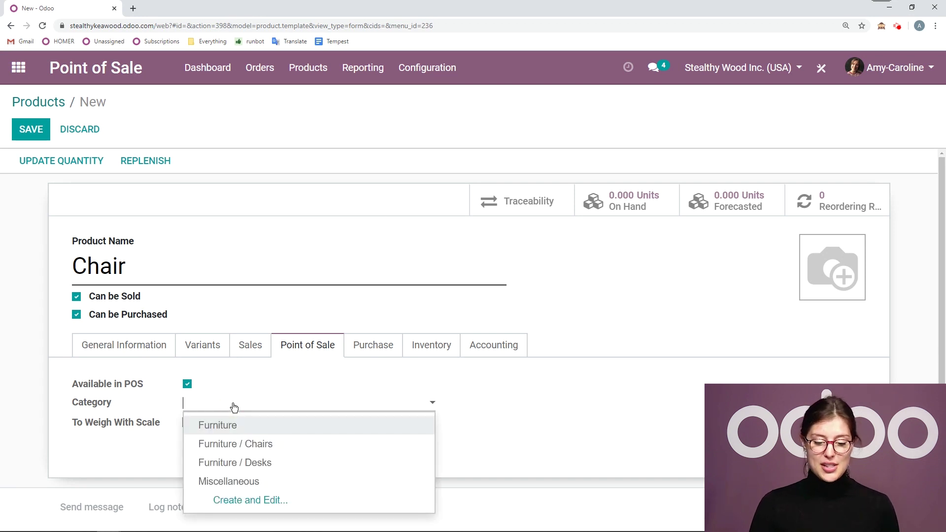
pyautogui.click(281, 445)
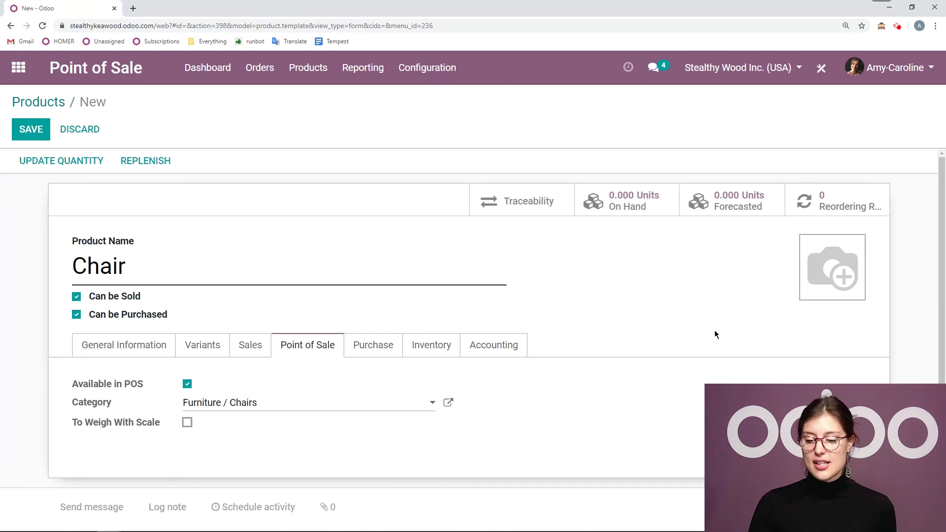
# Upload the image "download (4)" from Downloads as the Chair's product picture and save the product
pyautogui.click(810, 245)
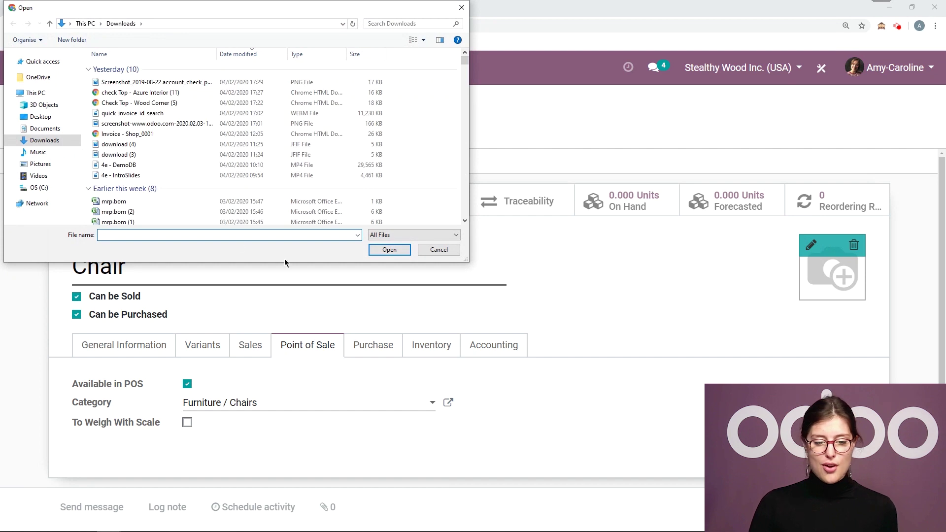
pyautogui.click(196, 144)
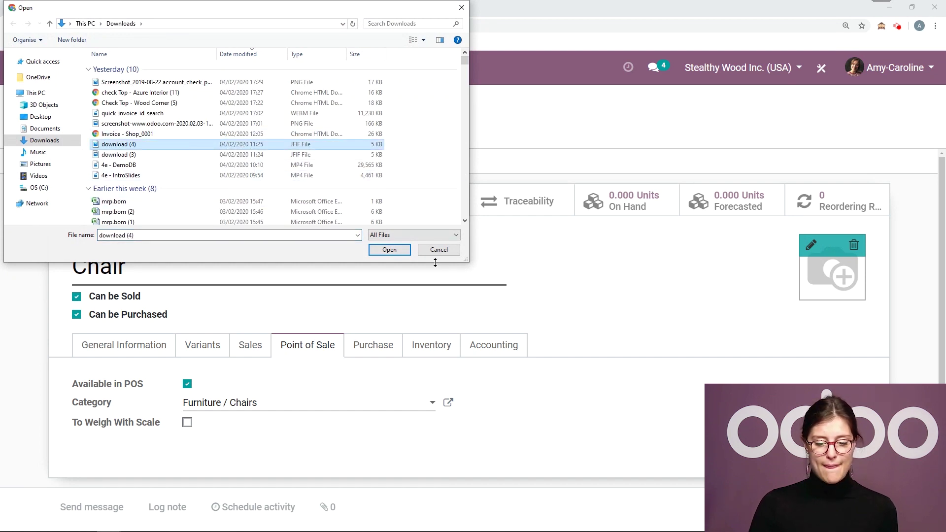
pyautogui.click(389, 249)
pyautogui.click(29, 129)
# Record an on-hand quantity of 20 for the Chair, save it, and return to the product form
pyautogui.click(86, 166)
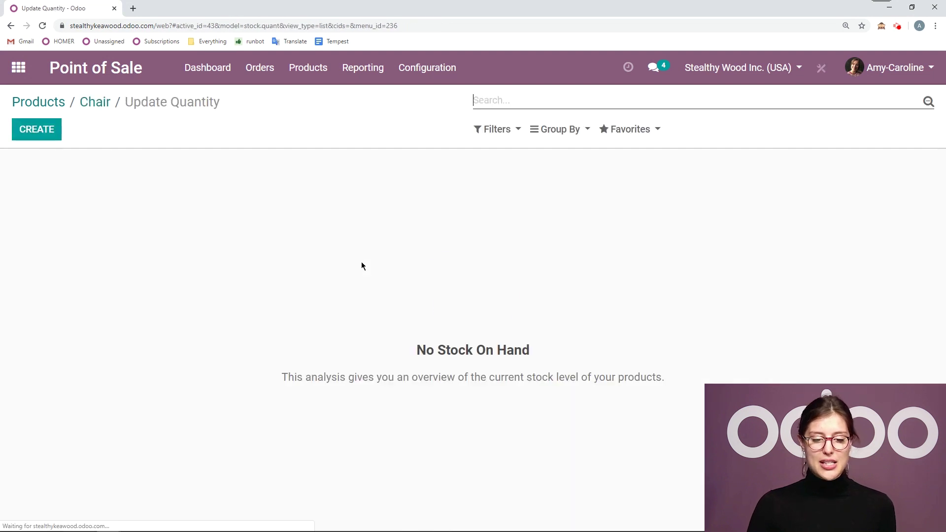
pyautogui.click(31, 129)
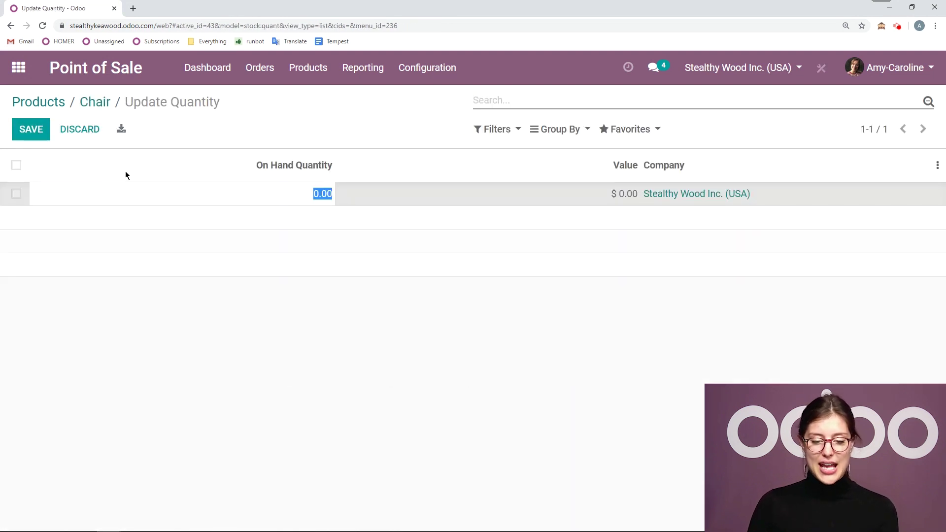
pyautogui.write('20')
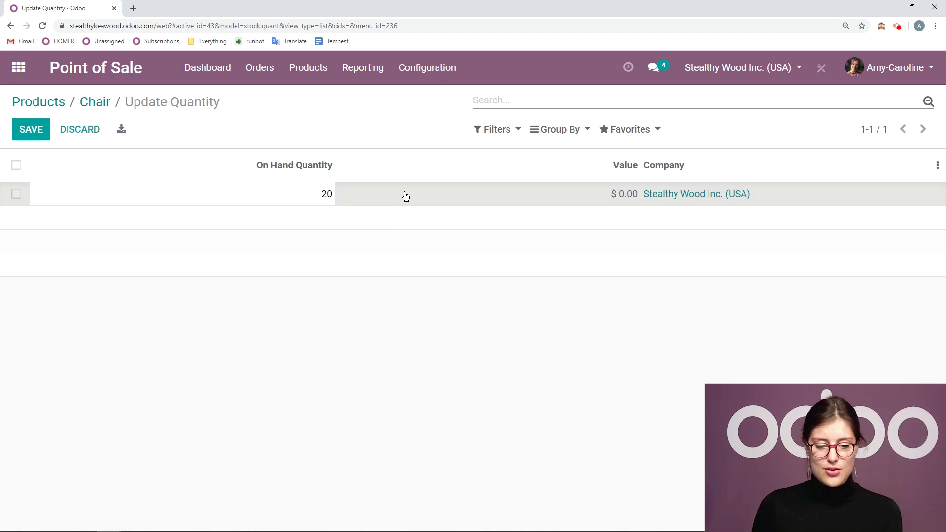
pyautogui.click(33, 137)
pyautogui.click(95, 104)
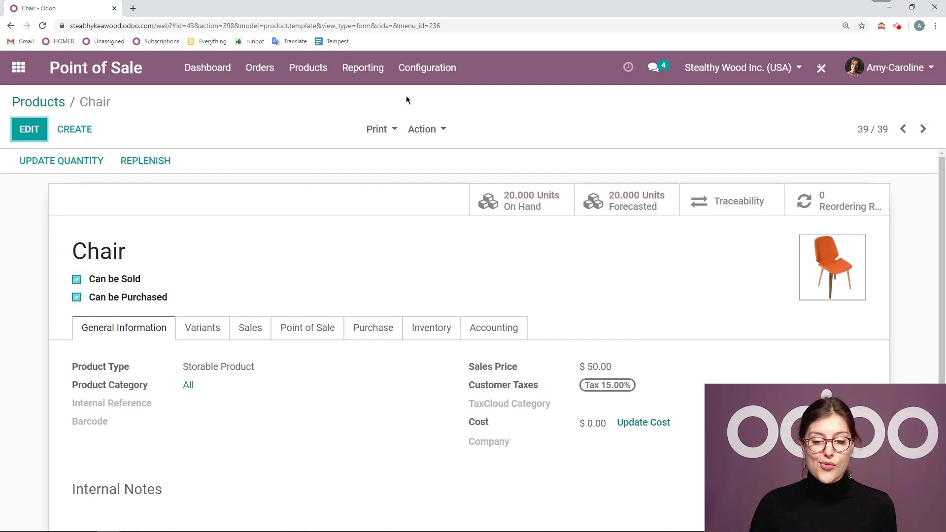
# Open the list of configured points of sale
pyautogui.click(436, 74)
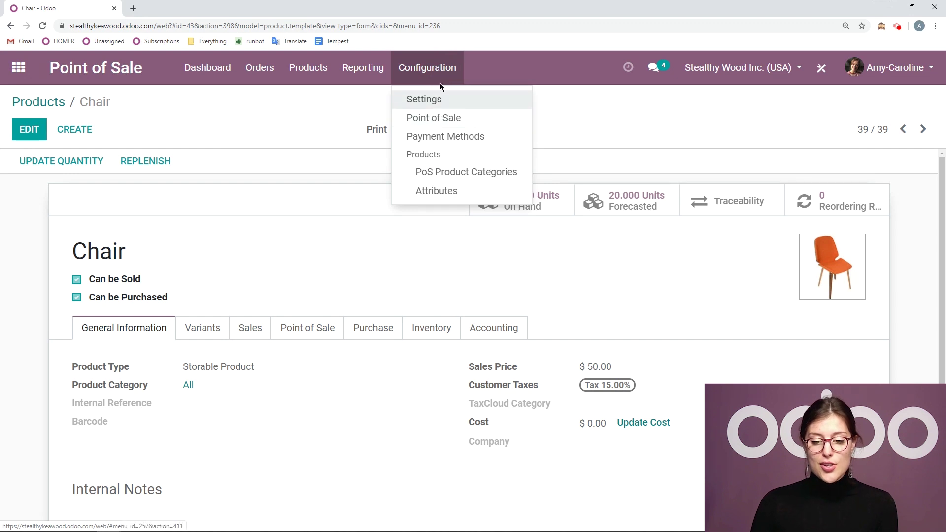
pyautogui.click(428, 117)
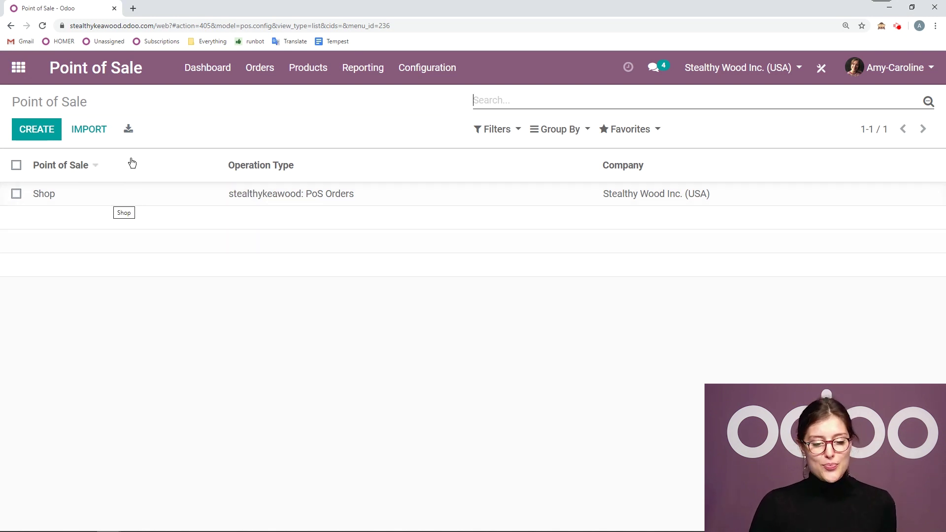
pyautogui.click(55, 128)
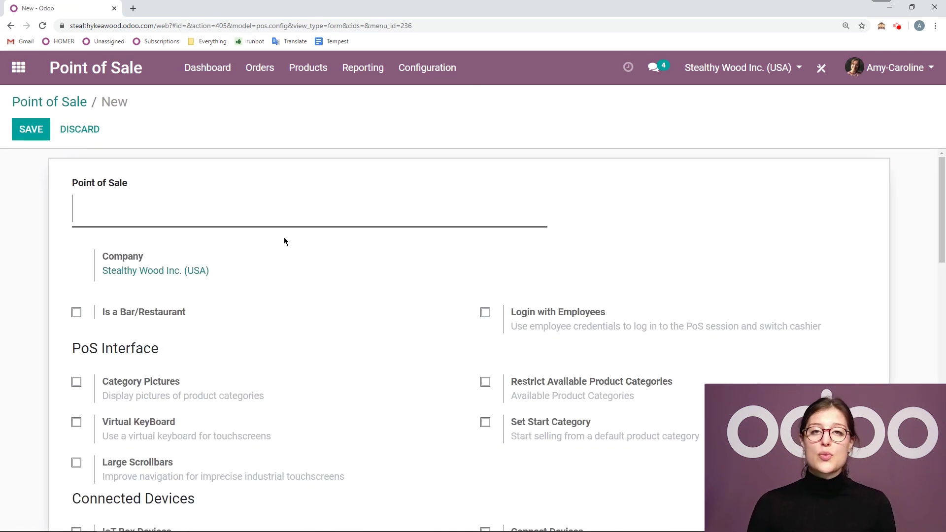
pyautogui.scroll(-3, 295, 266)
pyautogui.scroll(-2, 296, 266)
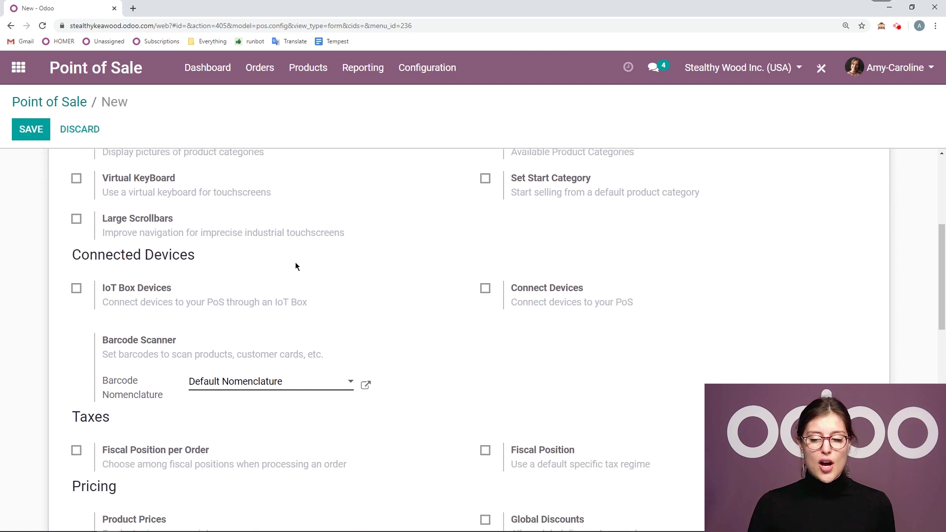
pyautogui.scroll(5, 296, 266)
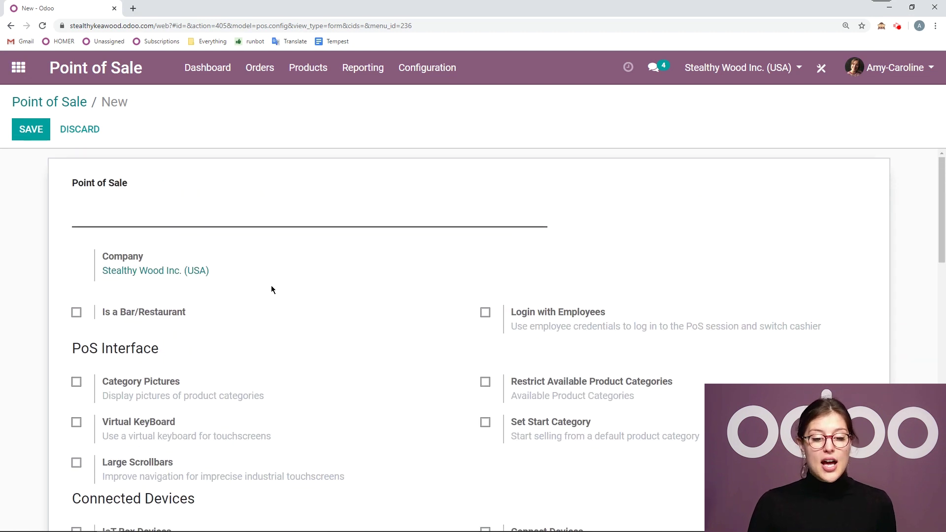
pyautogui.click(76, 314)
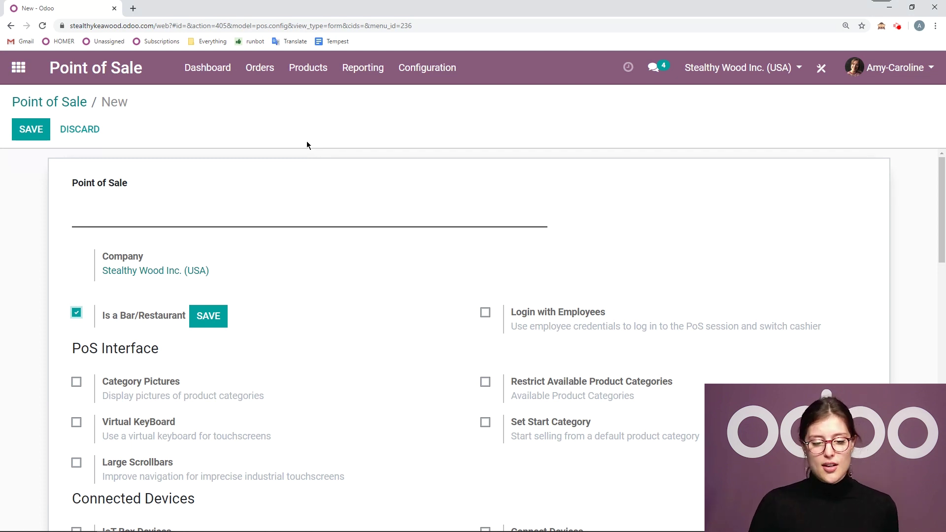
pyautogui.click(80, 129)
pyautogui.click(254, 167)
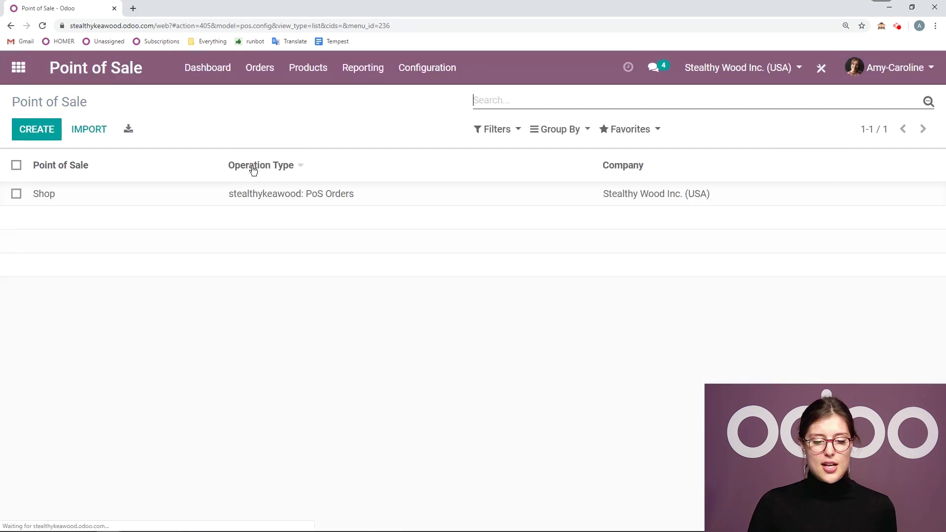
# Open the Shop point of sale for editing and rename it Stealthykea Wood
pyautogui.click(128, 194)
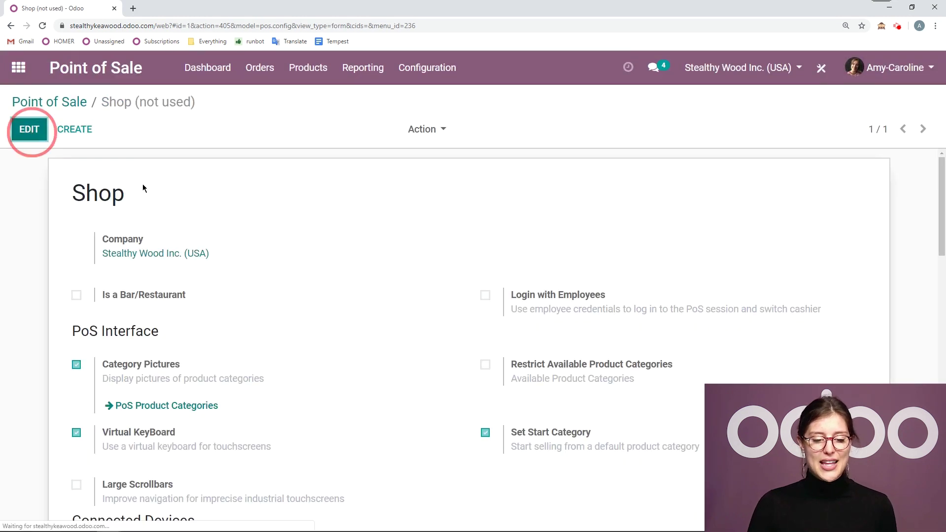
pyautogui.click(29, 129)
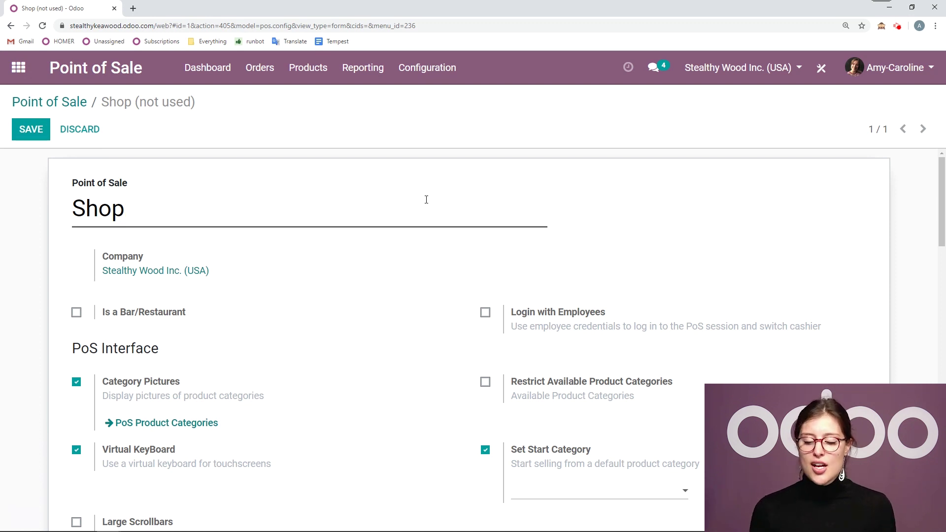
pyautogui.press('BackSpace')
pyautogui.write('St')
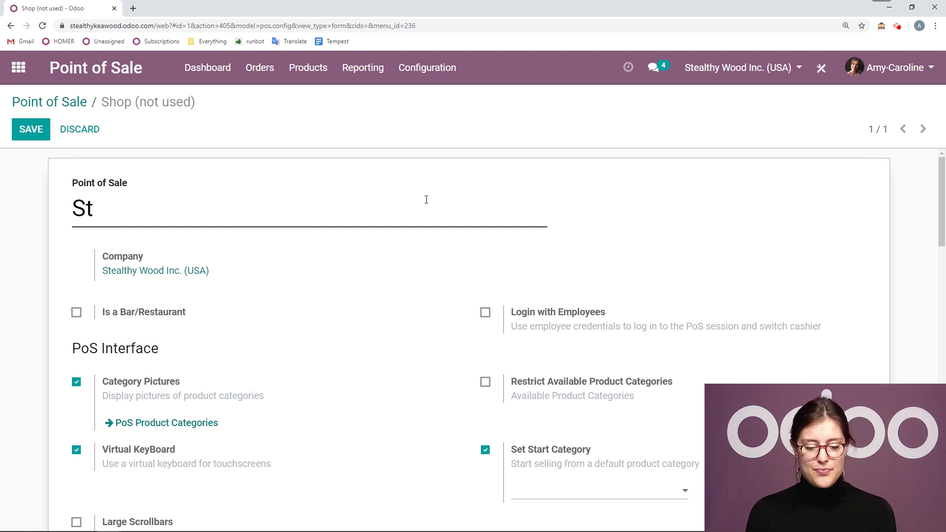
pyautogui.write('ealthykea')
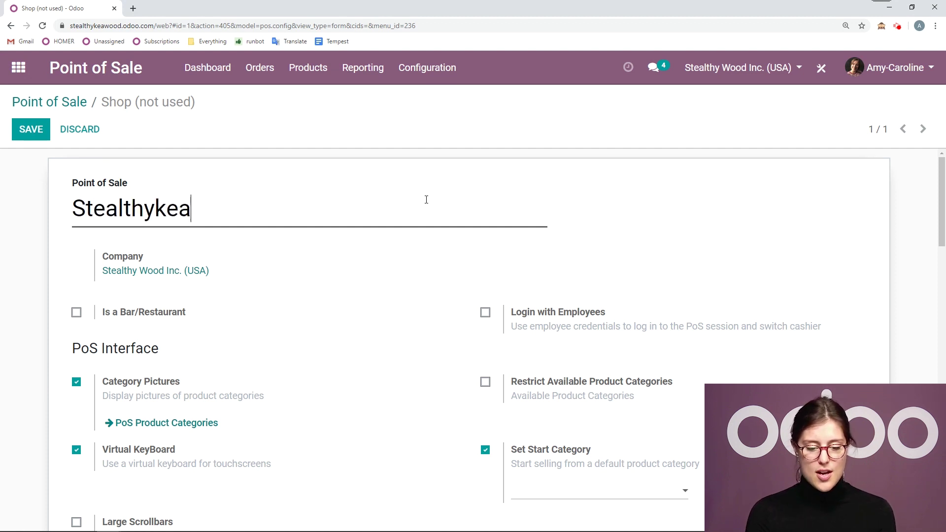
pyautogui.write(' Wood')
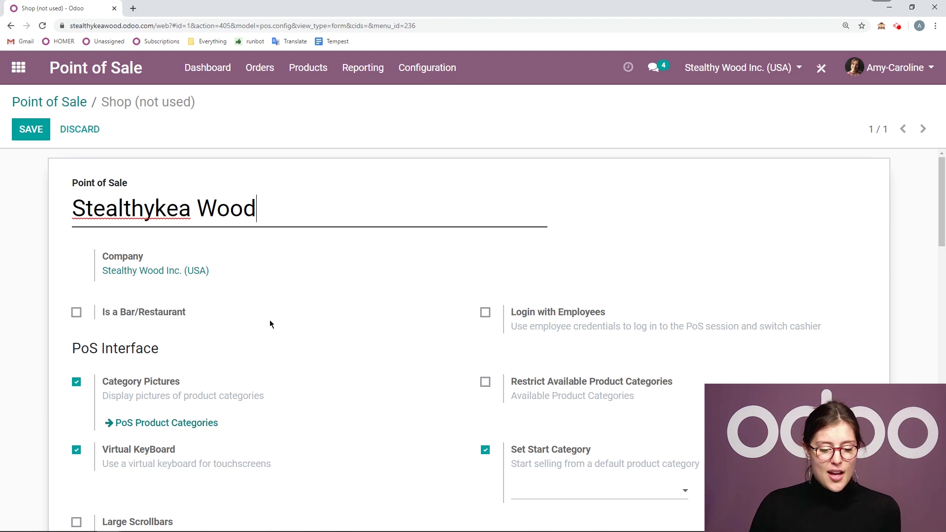
# Disable category pictures for the shop's PoS interface and set its start category to Furniture
pyautogui.scroll(-1, 84, 389)
pyautogui.click(78, 333)
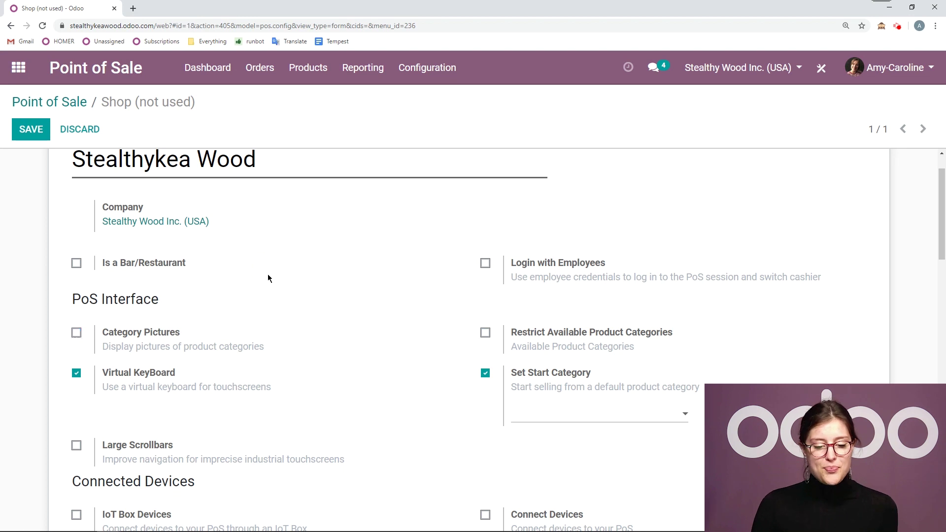
pyautogui.scroll(-1, 166, 311)
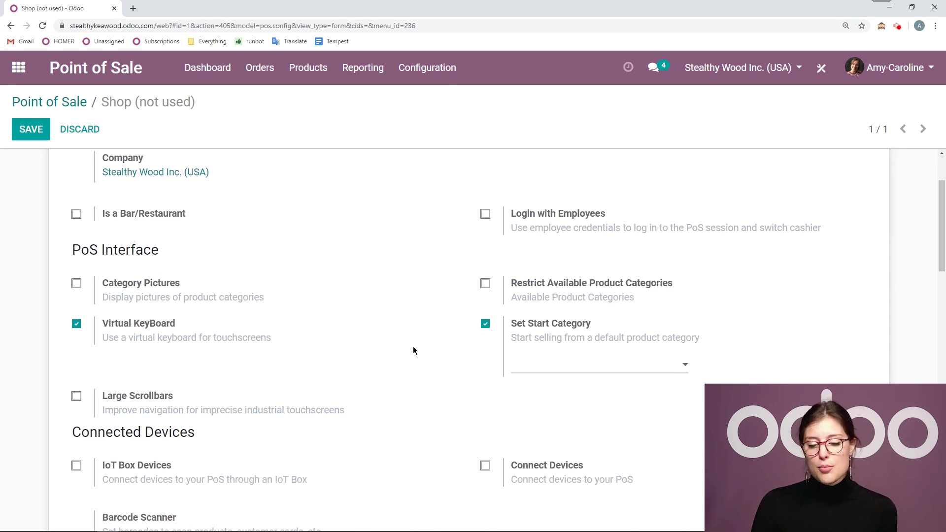
pyautogui.click(658, 372)
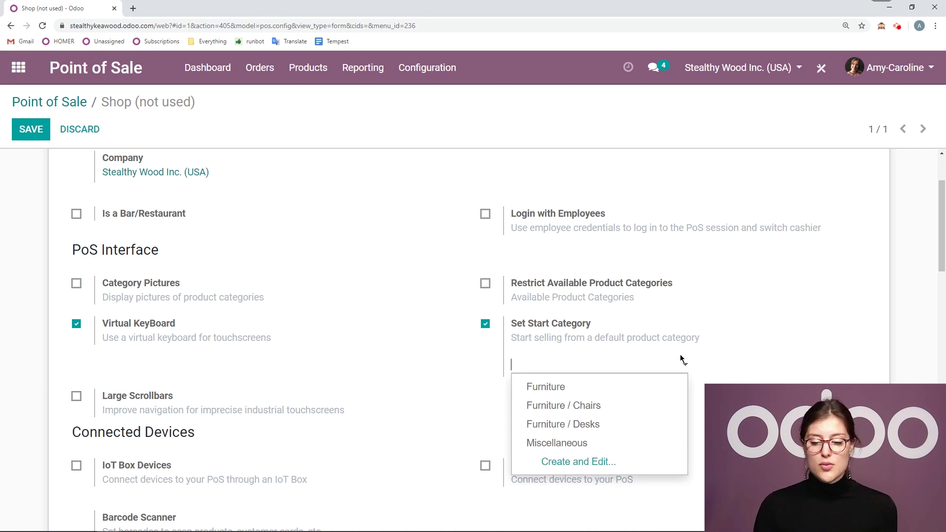
pyautogui.click(595, 388)
pyautogui.click(557, 364)
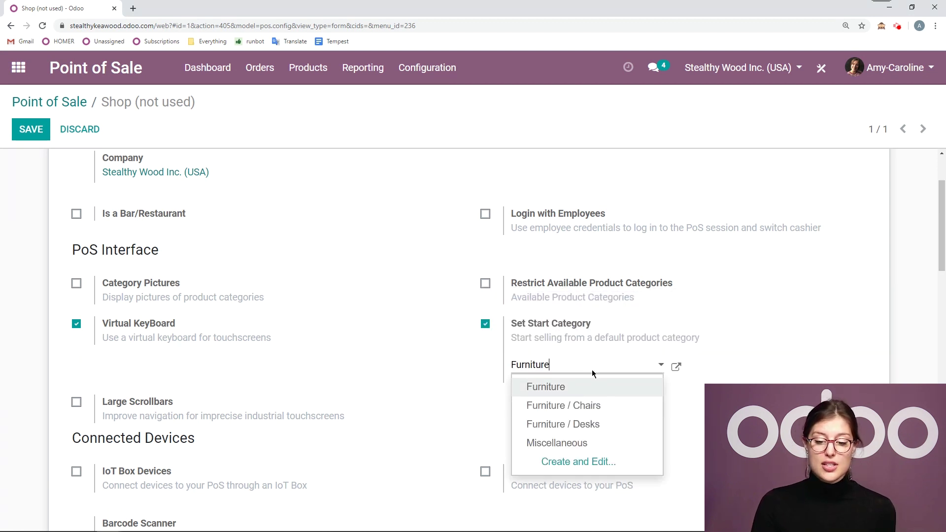
pyautogui.click(411, 338)
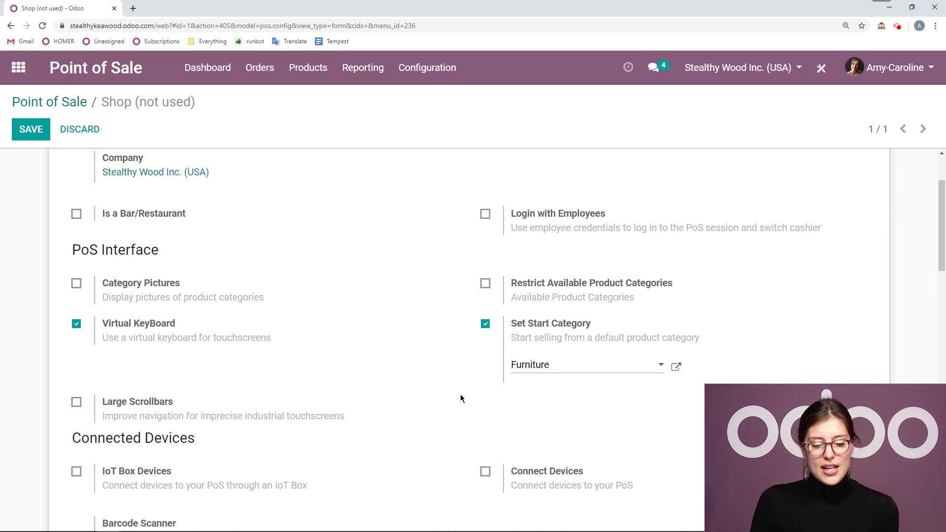
# Add Ayden to the shop's available payment methods
pyautogui.scroll(-8, 440, 330)
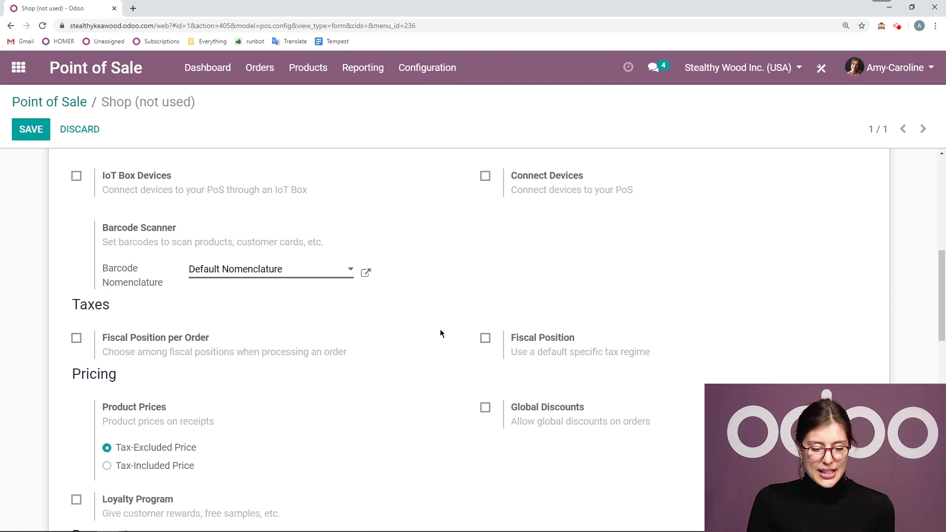
pyautogui.scroll(-3, 440, 333)
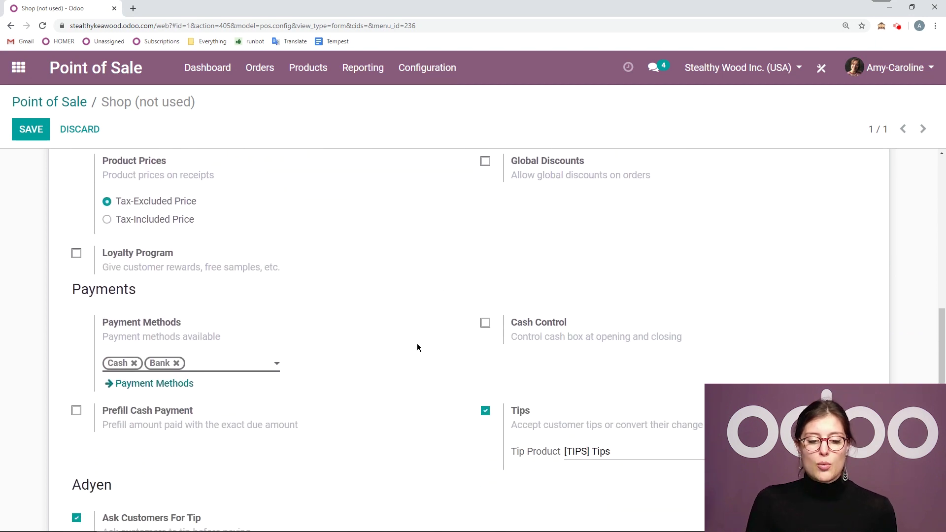
pyautogui.click(234, 362)
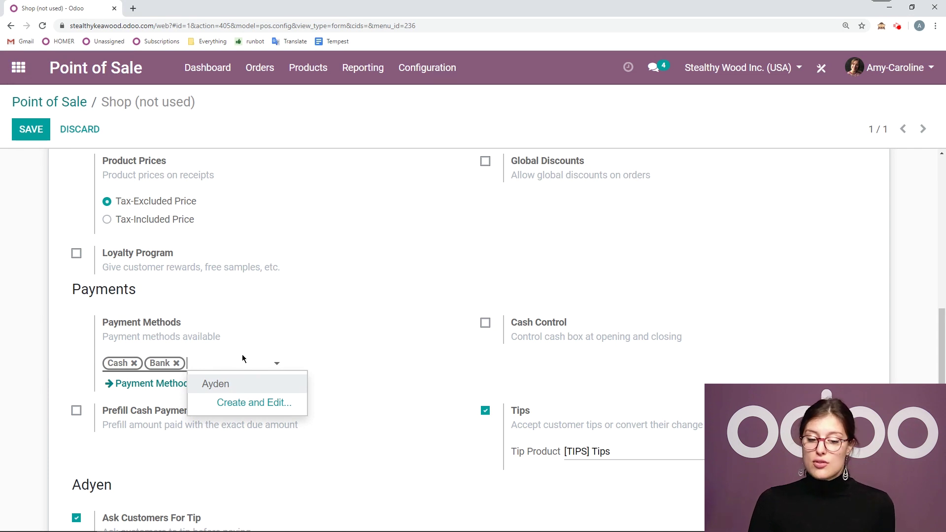
pyautogui.click(223, 380)
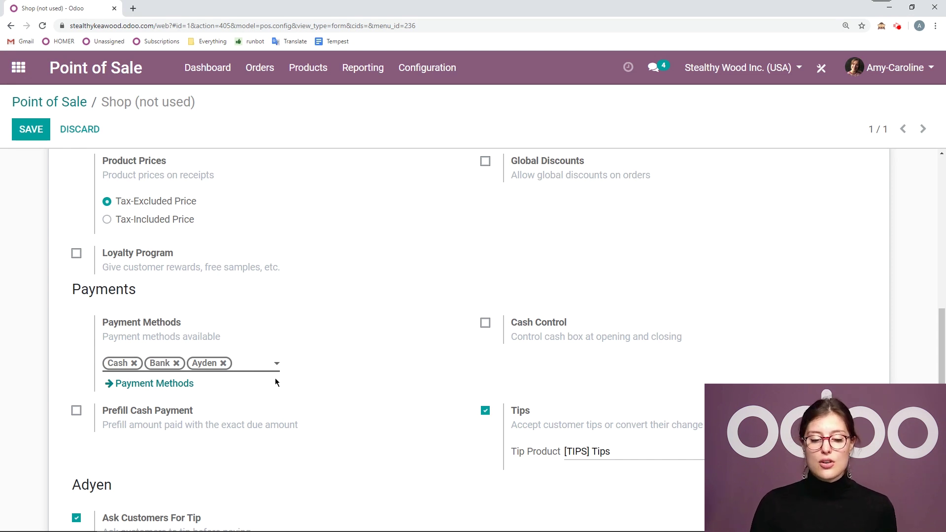
pyautogui.click(254, 363)
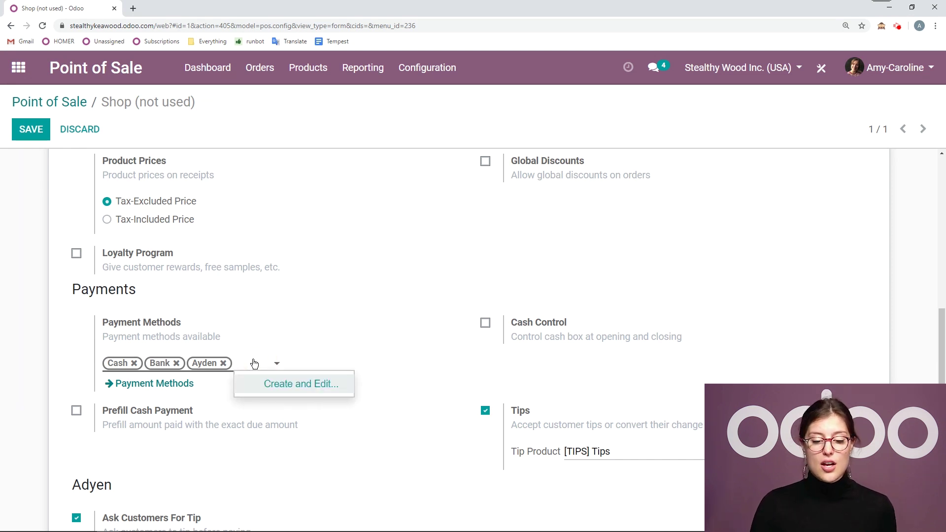
pyautogui.click(289, 384)
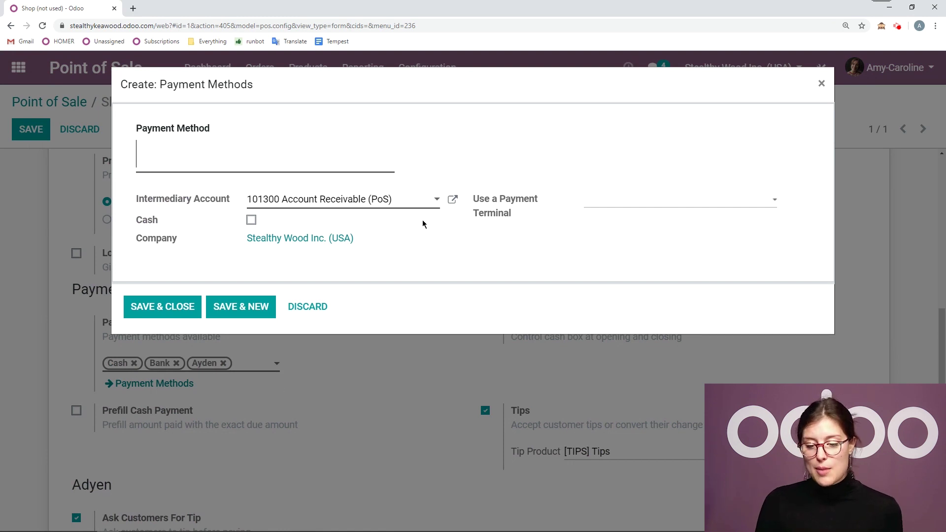
pyautogui.click(704, 202)
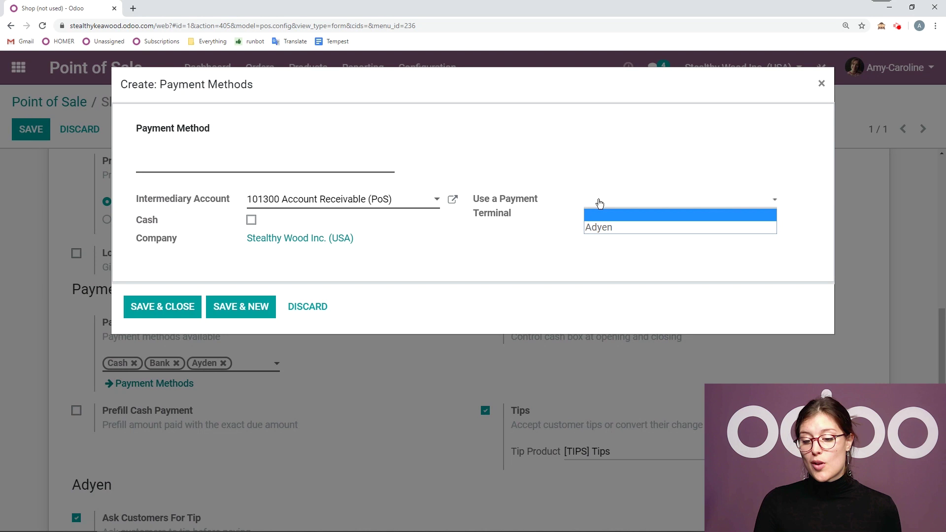
pyautogui.click(631, 165)
pyautogui.click(627, 191)
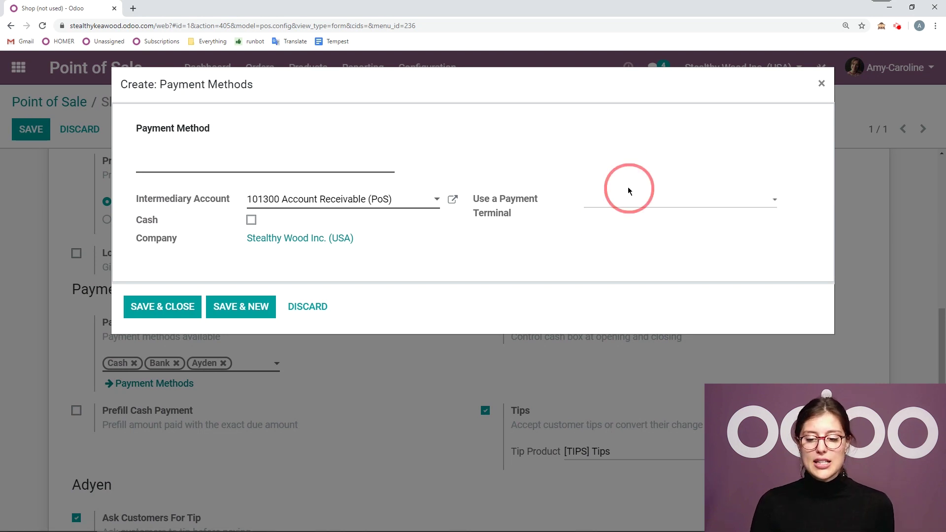
pyautogui.click(605, 227)
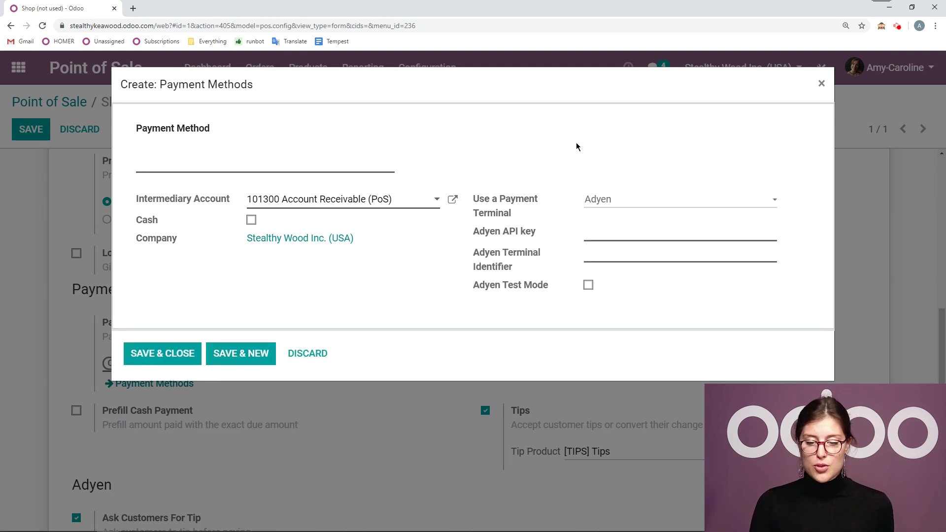
pyautogui.click(720, 204)
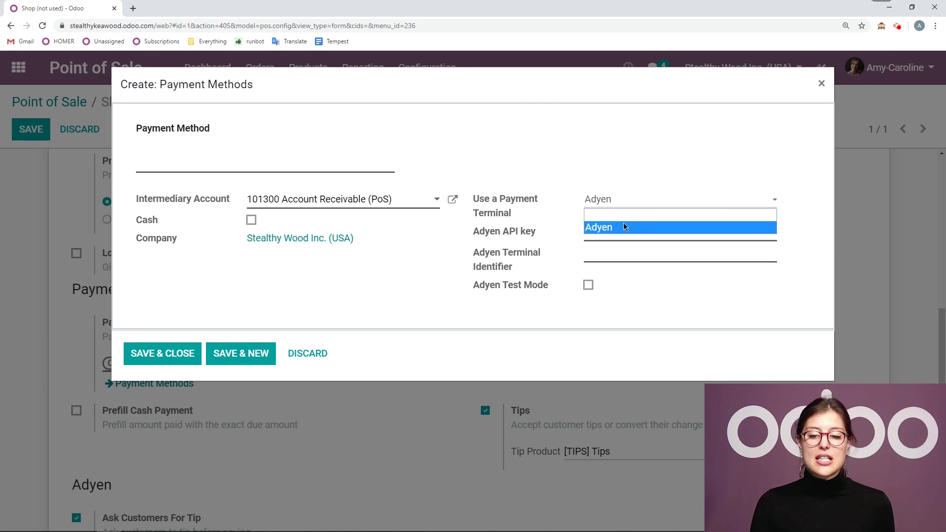
pyautogui.click(699, 180)
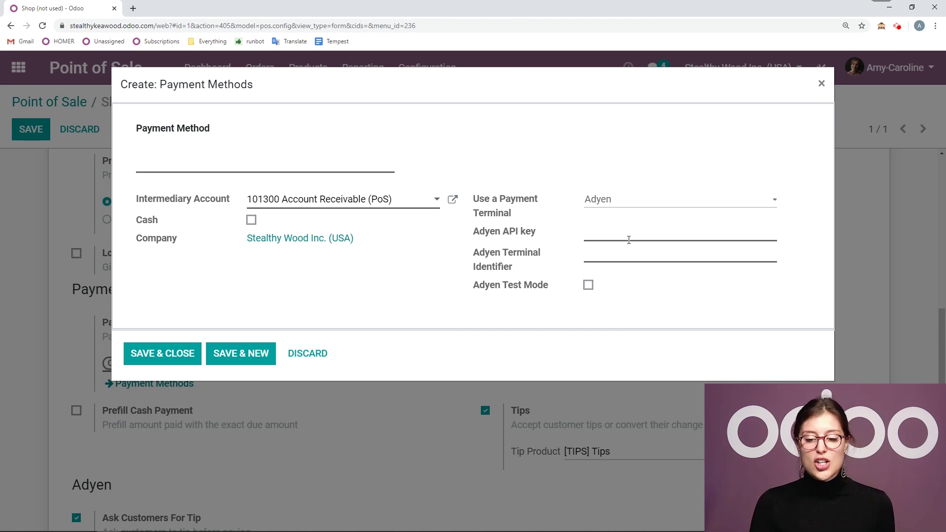
pyautogui.click(635, 258)
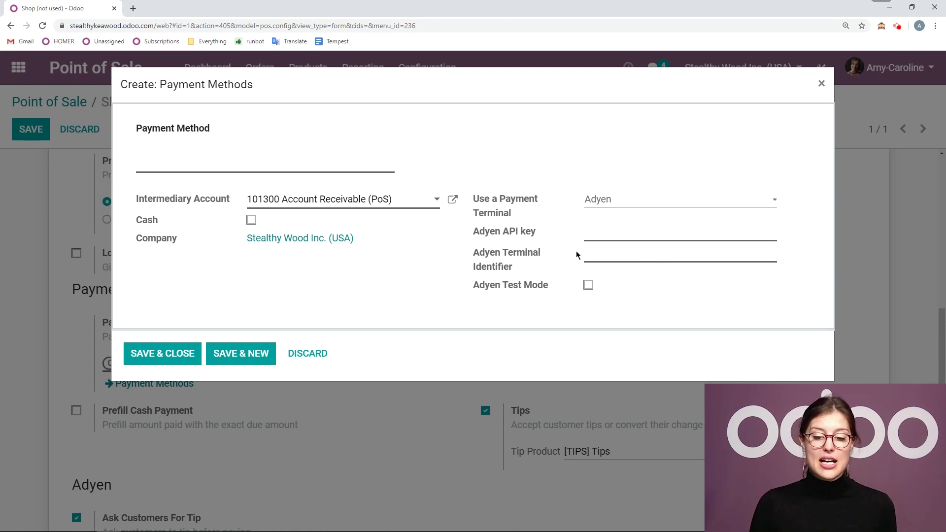
pyautogui.click(588, 285)
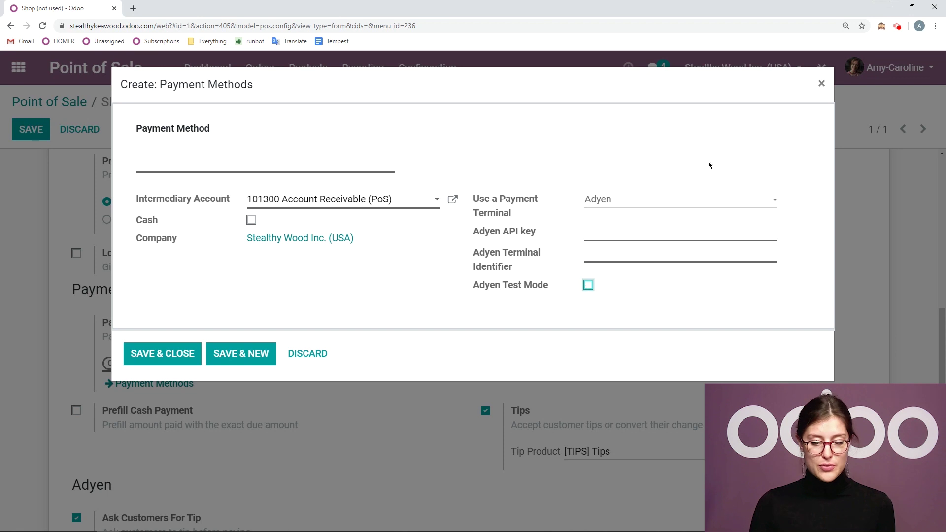
pyautogui.click(611, 202)
pyautogui.click(629, 213)
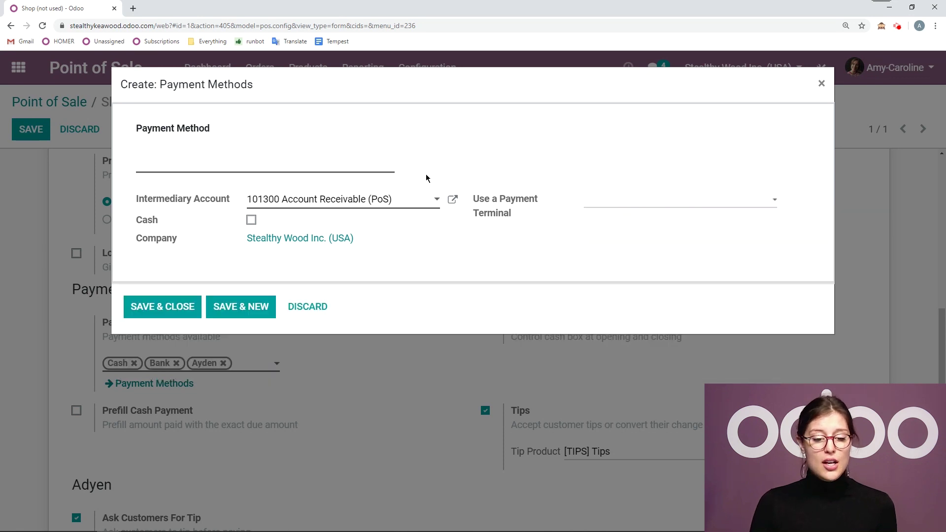
pyautogui.click(251, 220)
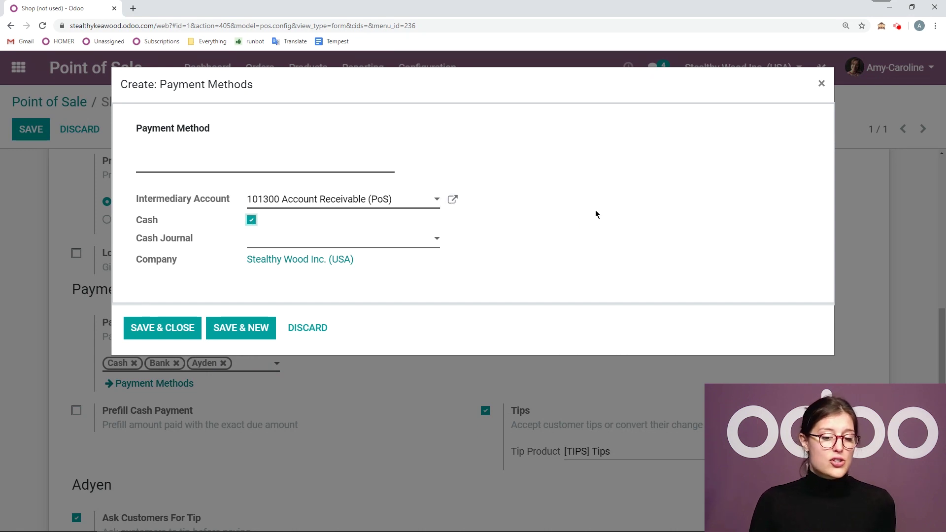
pyautogui.click(385, 246)
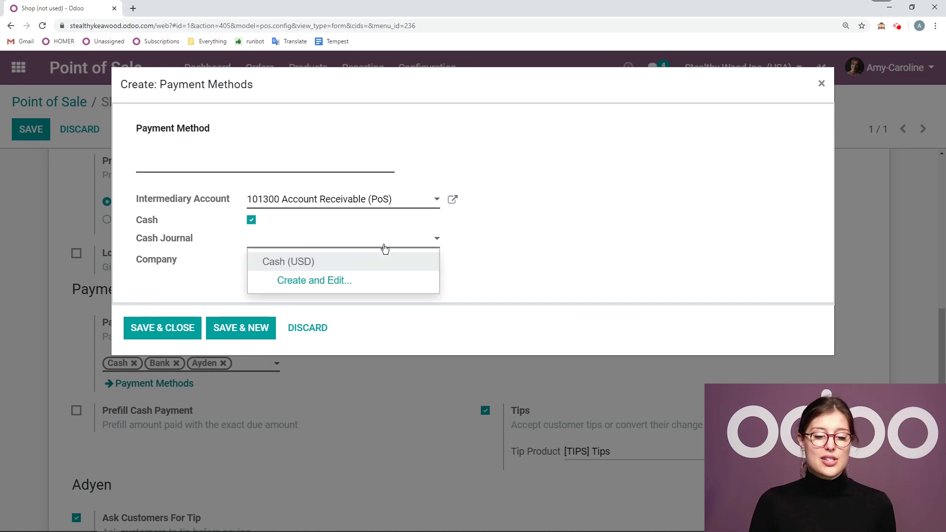
pyautogui.click(491, 221)
pyautogui.click(322, 329)
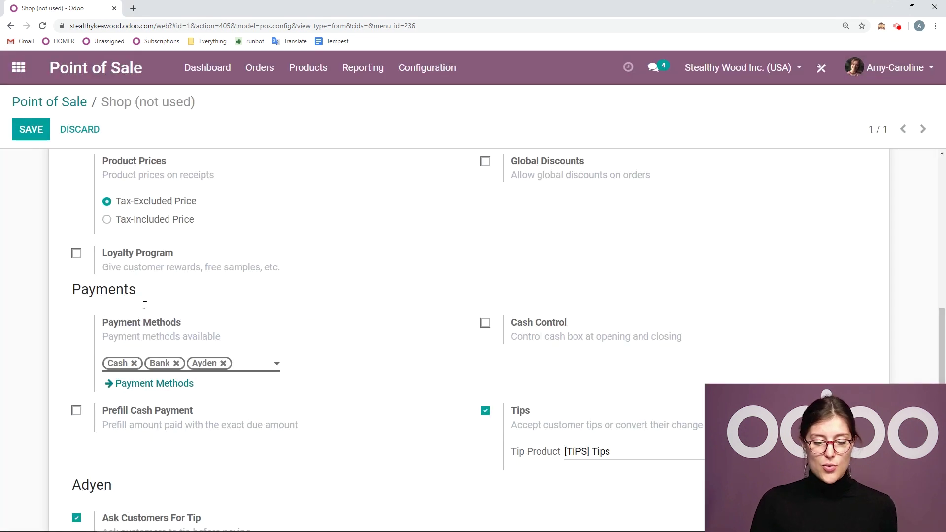
pyautogui.click(177, 364)
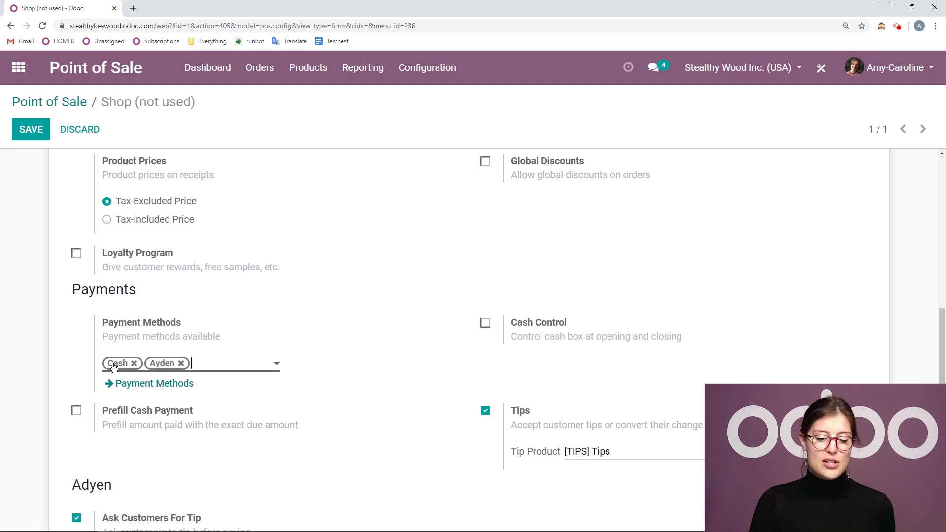
pyautogui.click(222, 363)
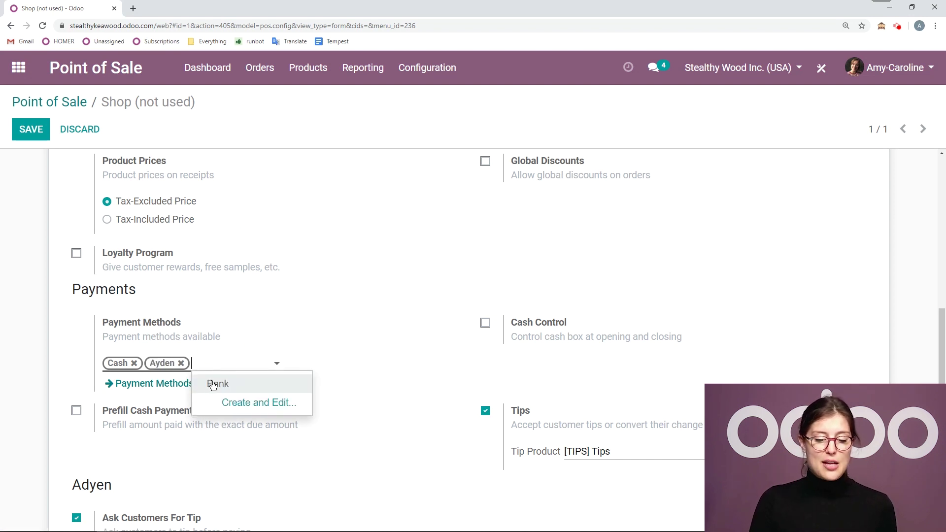
pyautogui.click(210, 383)
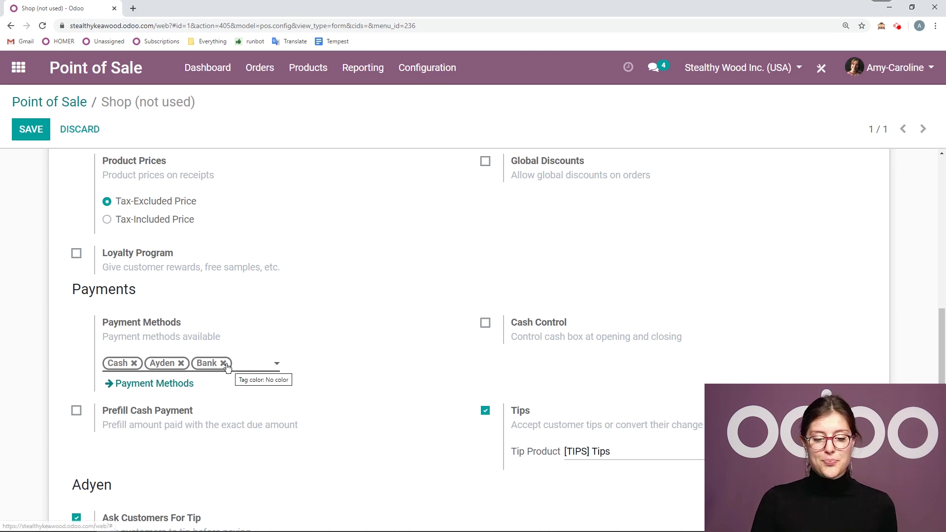
pyautogui.click(223, 363)
pyautogui.scroll(-1, 352, 338)
pyautogui.click(231, 316)
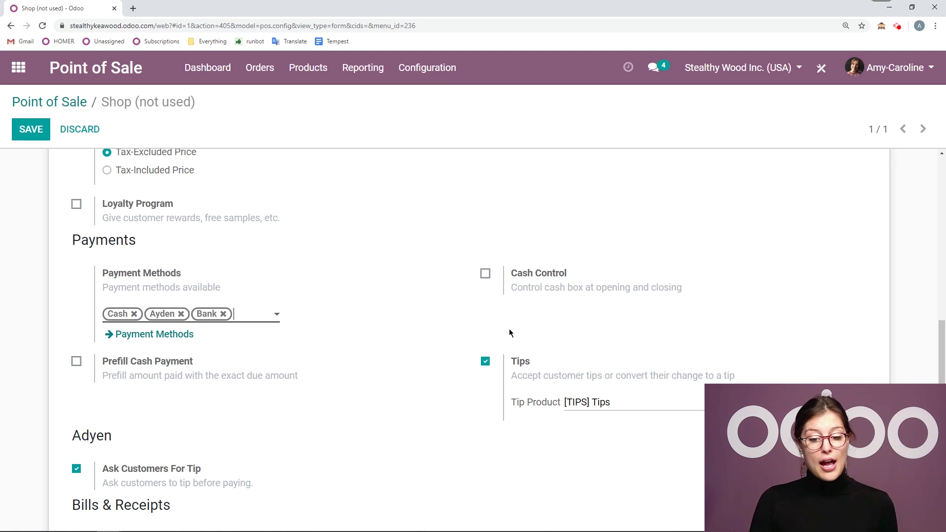
# Review the shop's tips, receipt, invoicing and inventory settings and save the point of sale configuration
pyautogui.scroll(-2, 402, 375)
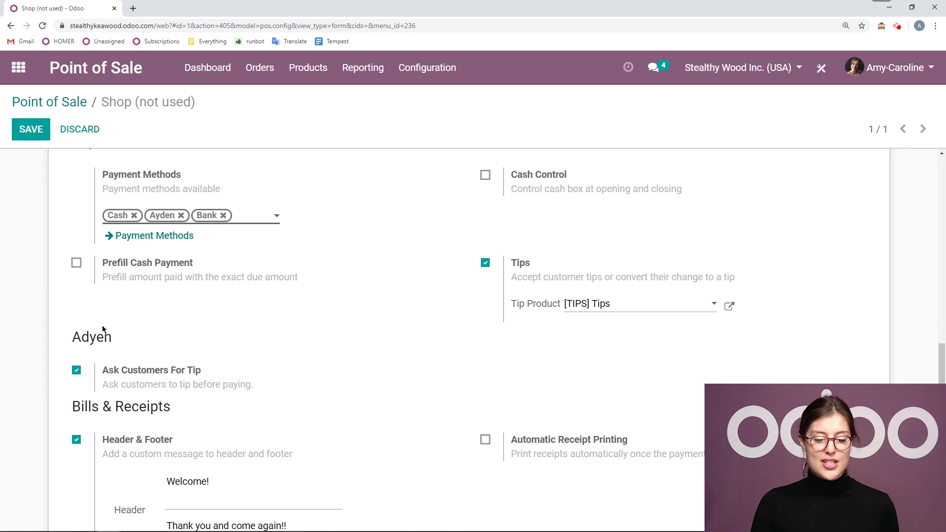
pyautogui.scroll(-3, 384, 323)
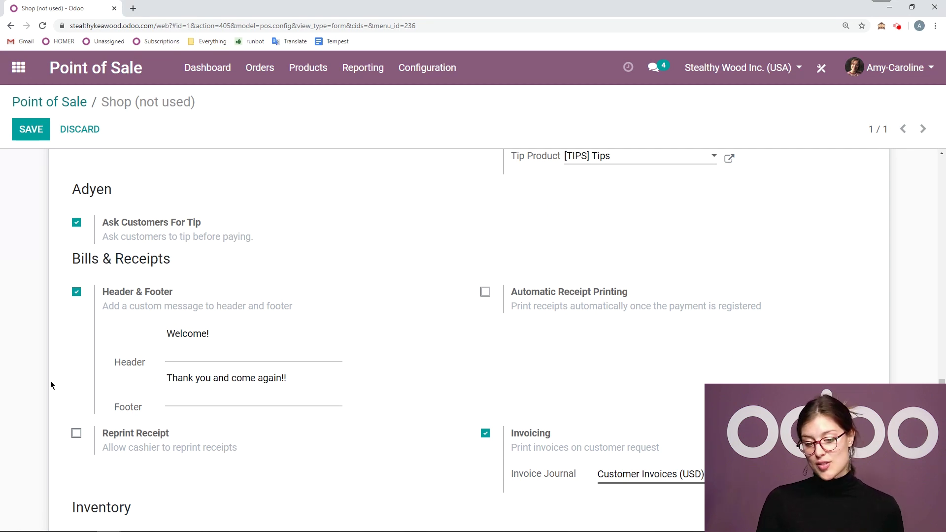
pyautogui.scroll(-1, 322, 349)
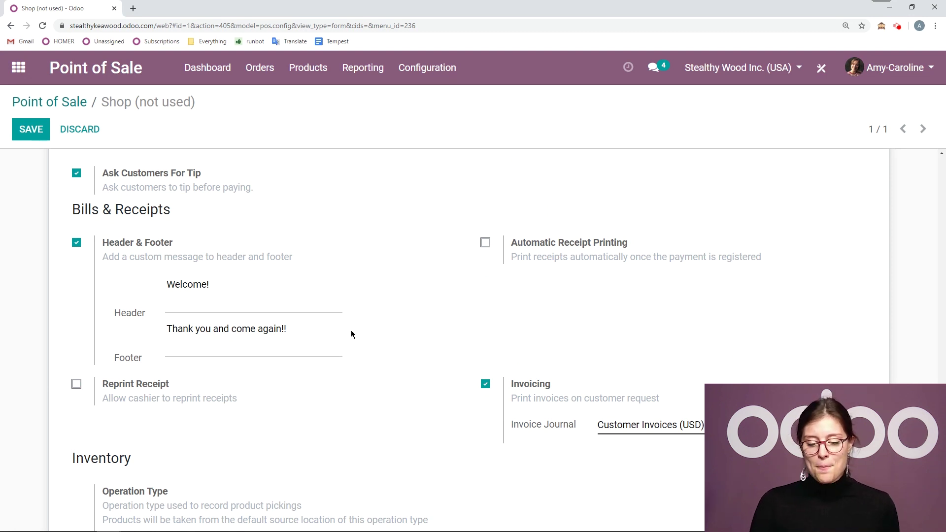
pyautogui.scroll(-1, 372, 334)
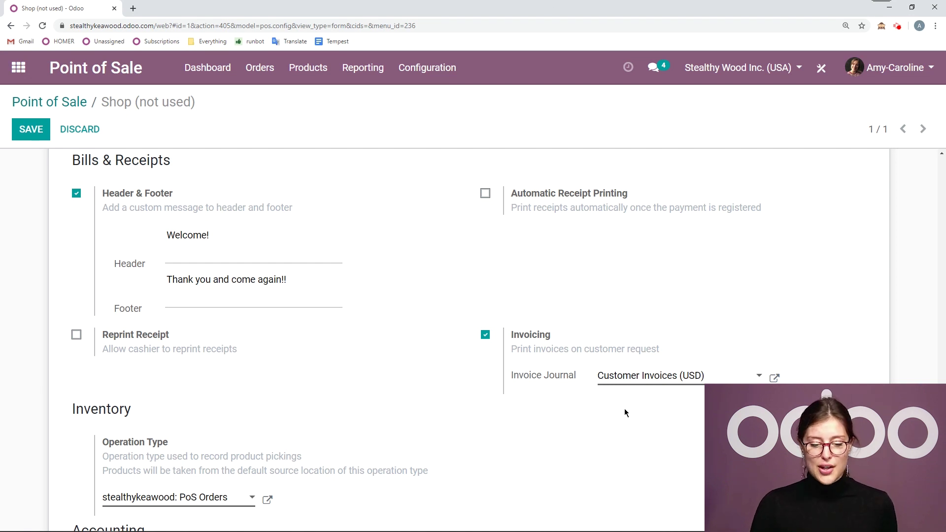
pyautogui.scroll(-3, 348, 336)
pyautogui.scroll(10, 340, 337)
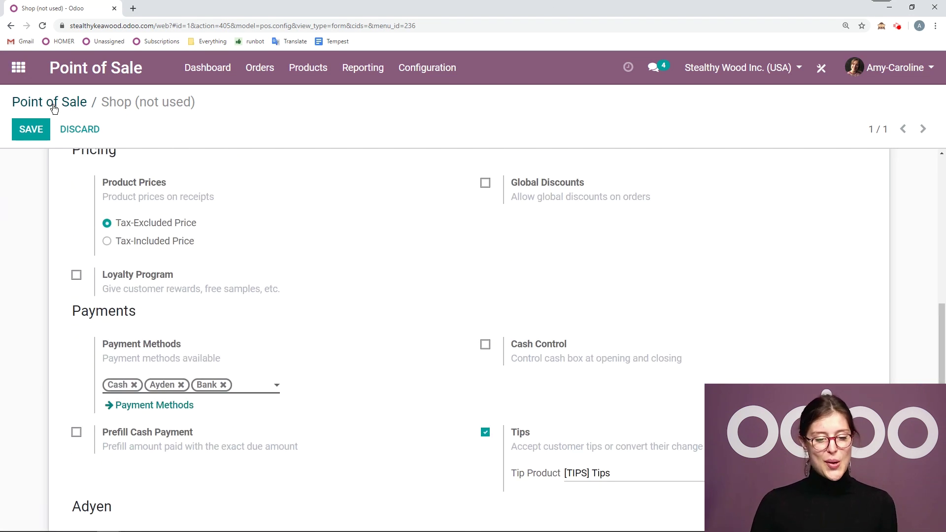
pyautogui.click(22, 132)
pyautogui.scroll(15, 300, 276)
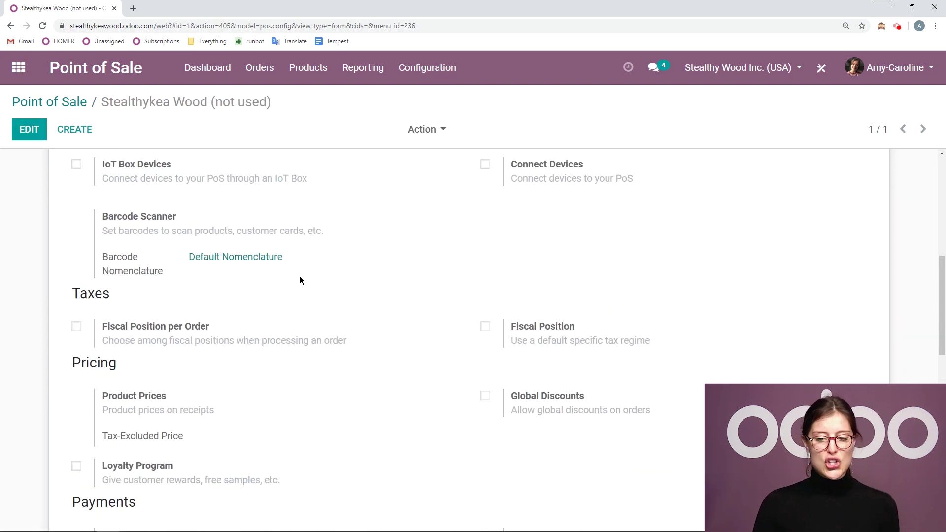
# Return to the point of sale overview and start a new session for Stealthykea Wood
pyautogui.click(217, 68)
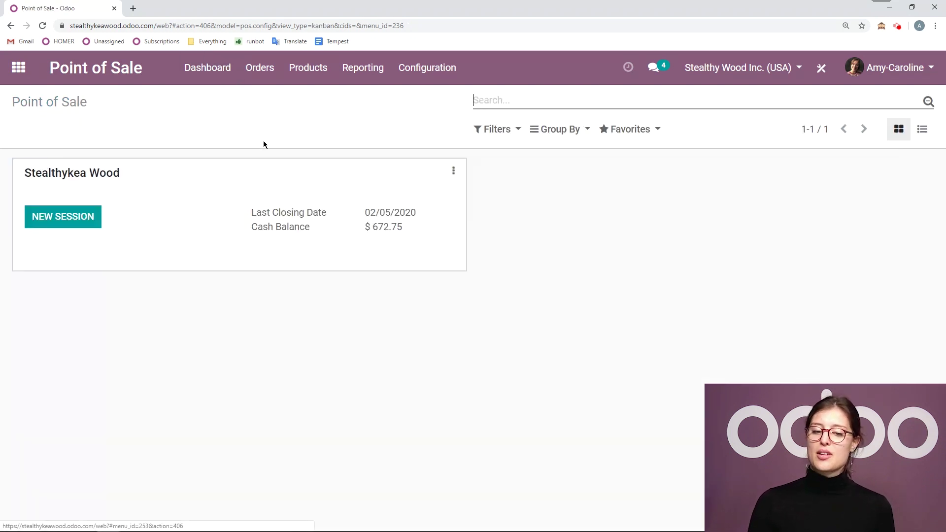
pyautogui.click(453, 171)
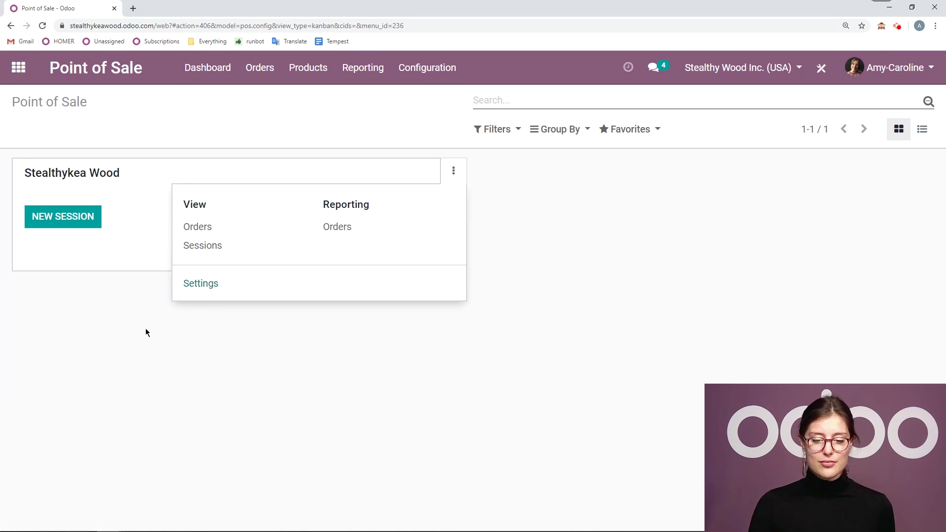
pyautogui.click(452, 172)
pyautogui.click(60, 220)
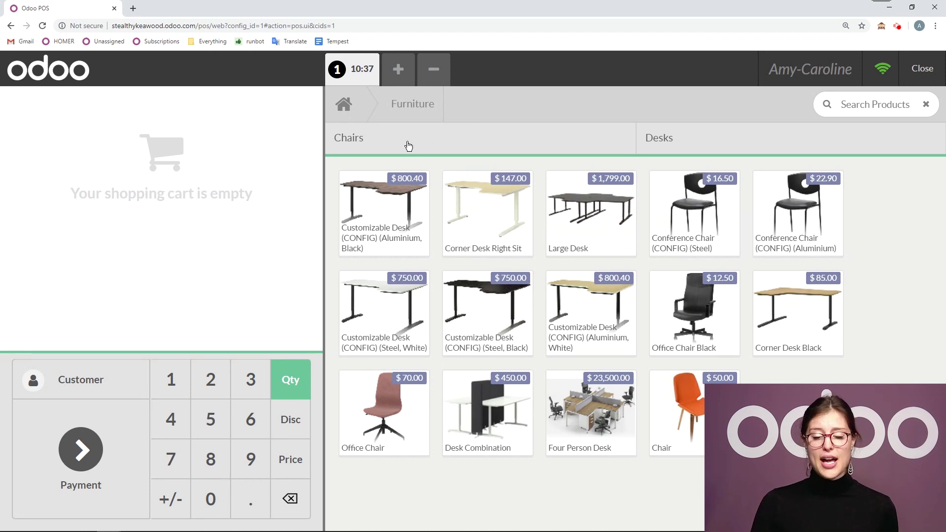
# Browse the products under Chairs, Desks, the top-level category list and Miscellaneous, ending in the Furniture category
pyautogui.click(443, 148)
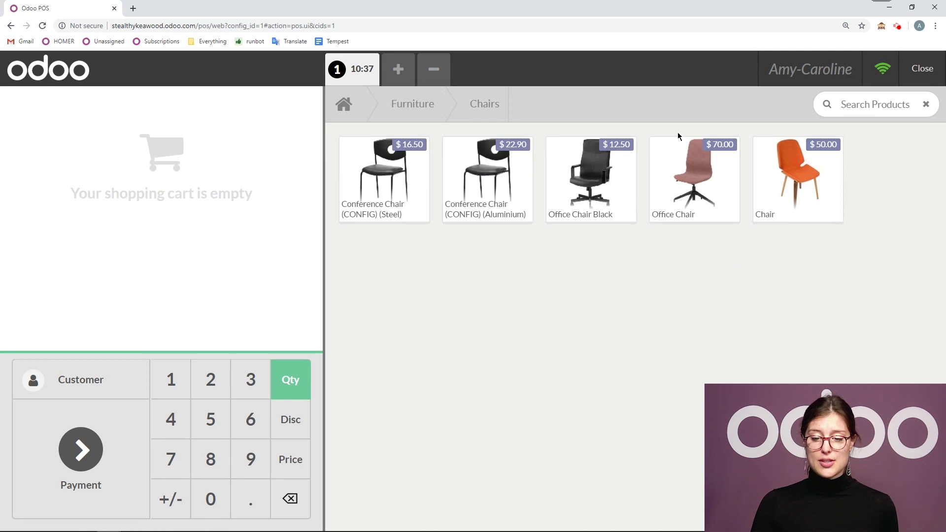
pyautogui.click(420, 109)
pyautogui.click(679, 146)
pyautogui.click(413, 109)
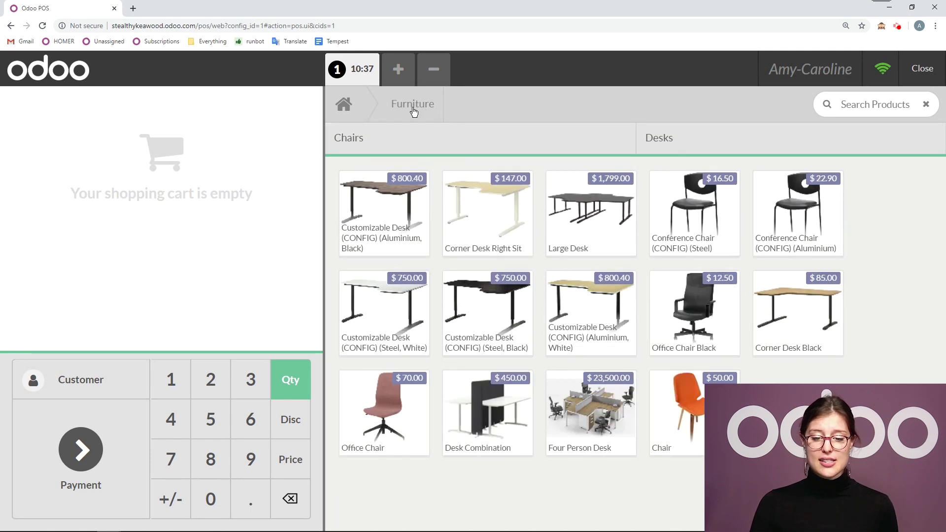
pyautogui.click(357, 111)
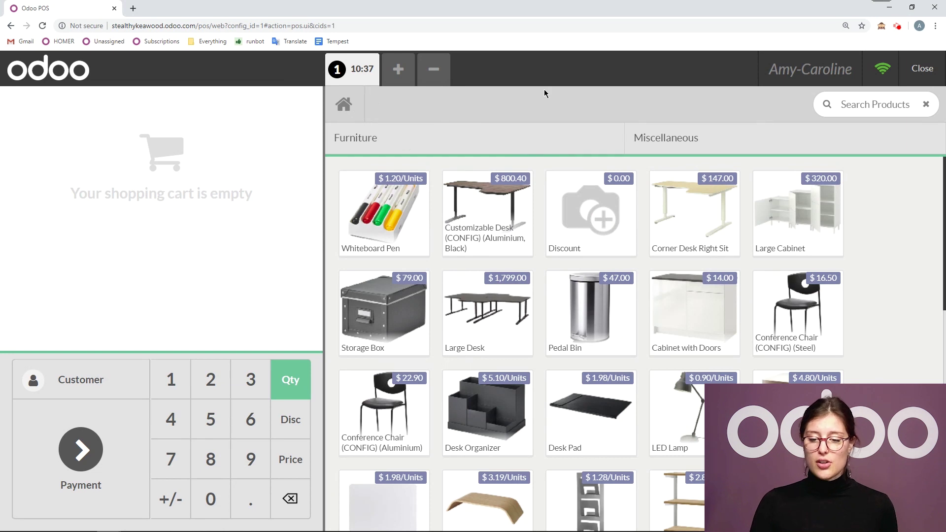
pyautogui.click(716, 141)
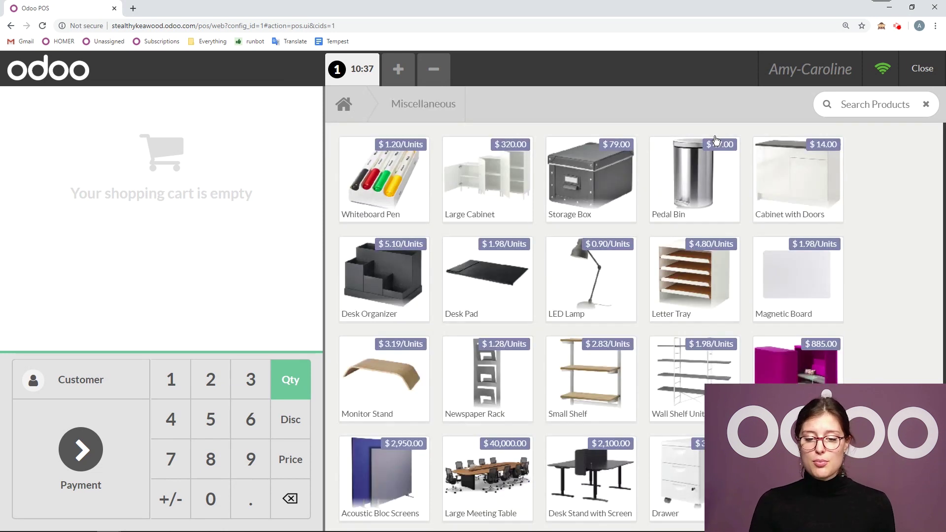
pyautogui.click(362, 116)
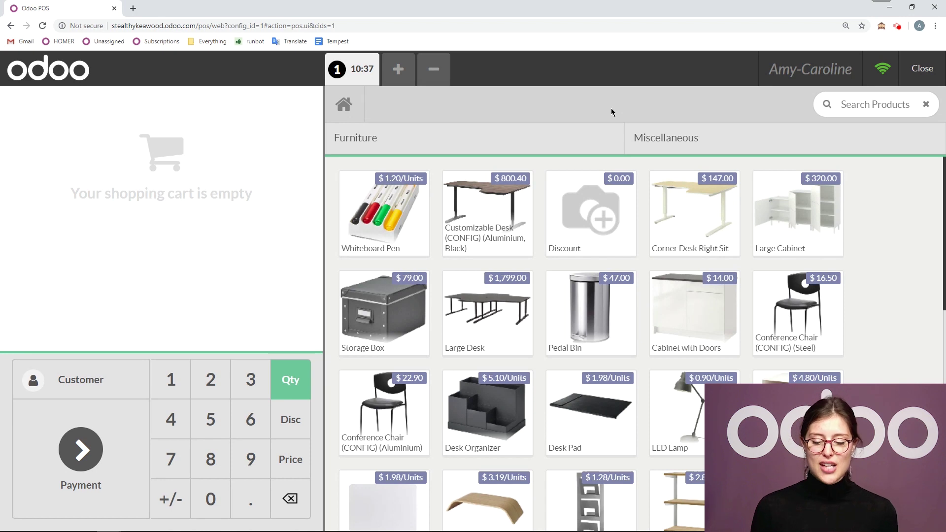
pyautogui.click(570, 142)
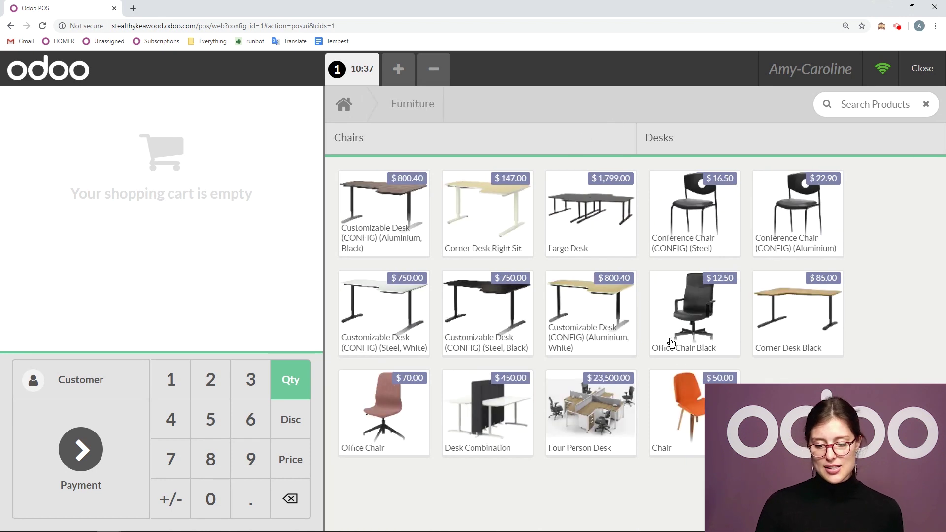
# Try adding the $50 Chair to the order with a quantity of 5, and remove the line
pyautogui.click(699, 423)
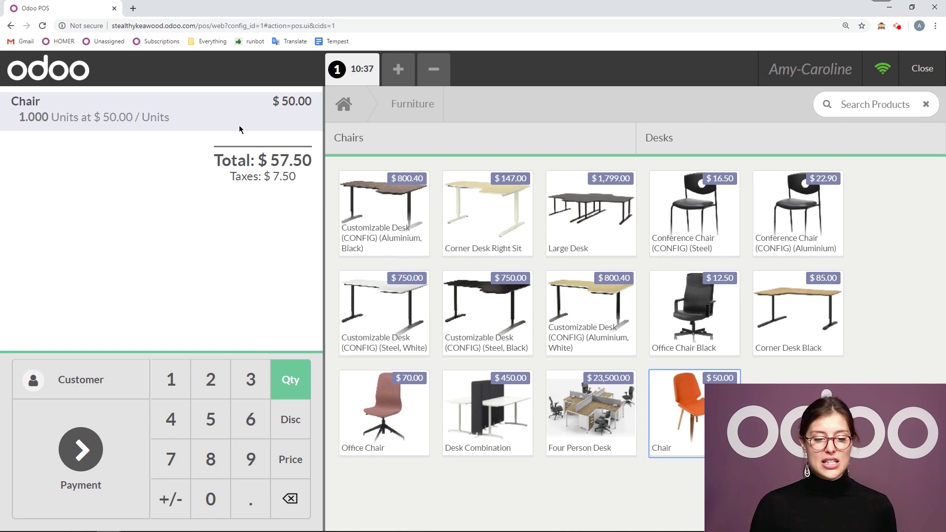
pyautogui.click(209, 431)
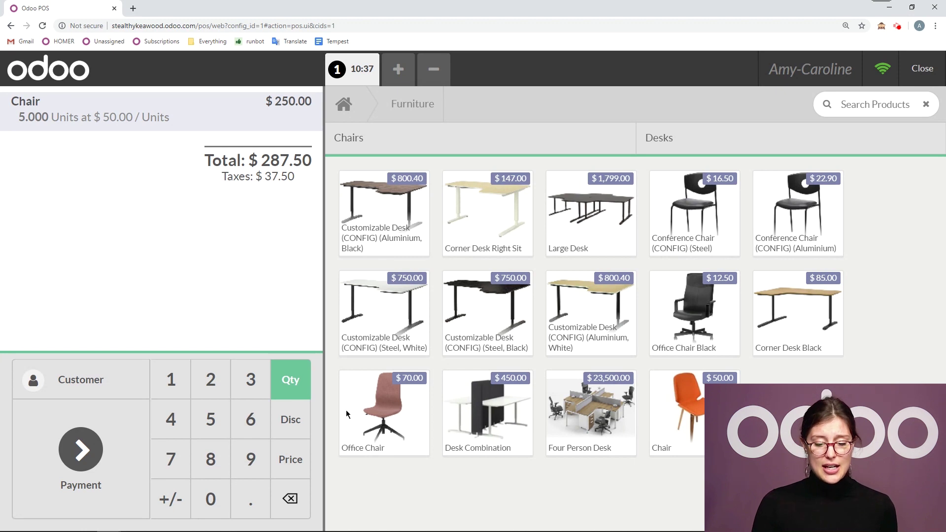
pyautogui.click(291, 499)
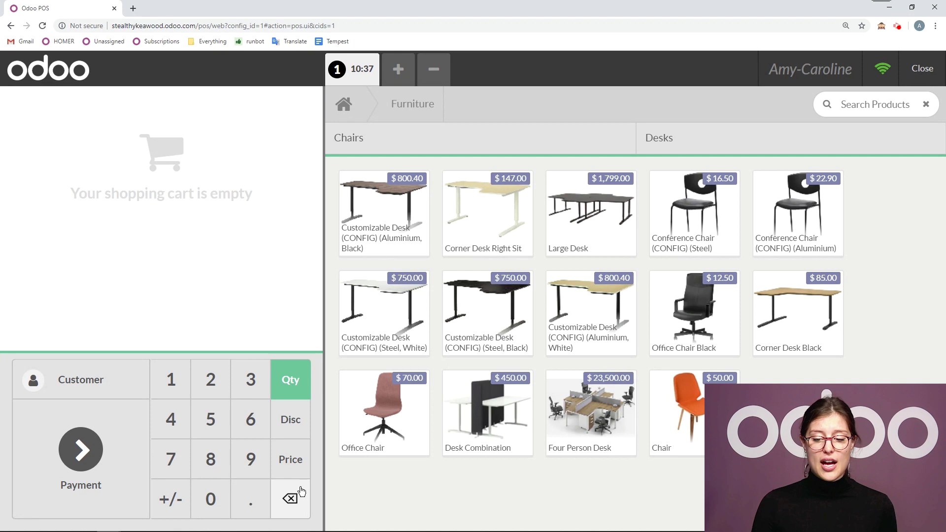
# Add the Chair to the order with a unit price of $99.00 and a quantity of 1
pyautogui.click(676, 416)
pyautogui.click(284, 514)
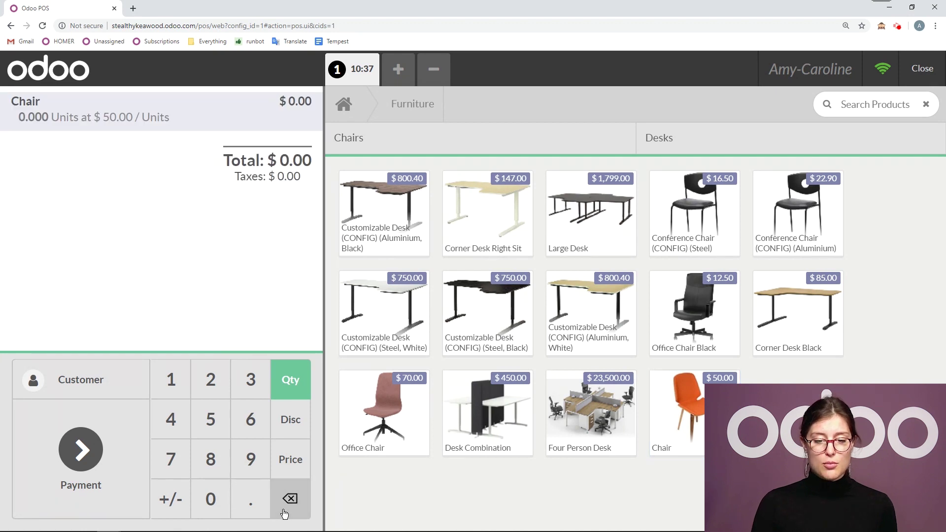
pyautogui.click(308, 458)
pyautogui.doubleClick(252, 457)
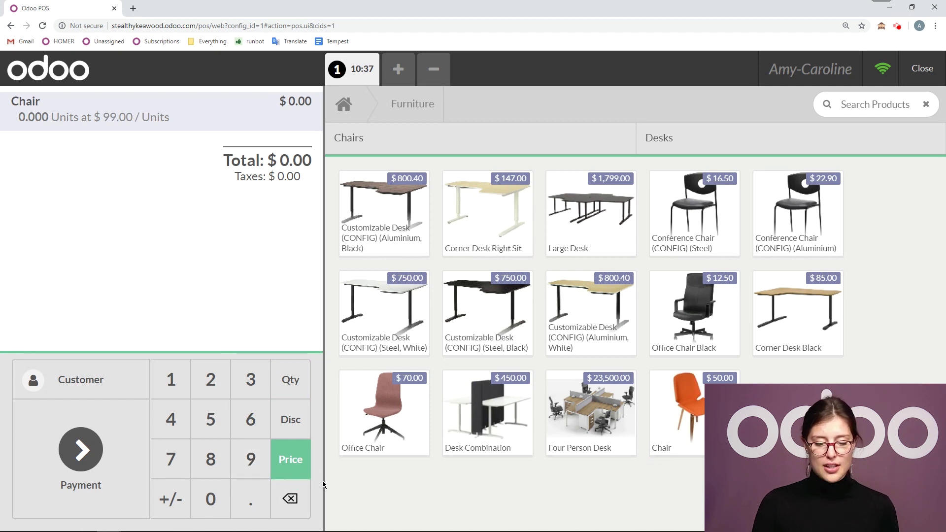
pyautogui.click(286, 381)
pyautogui.click(178, 378)
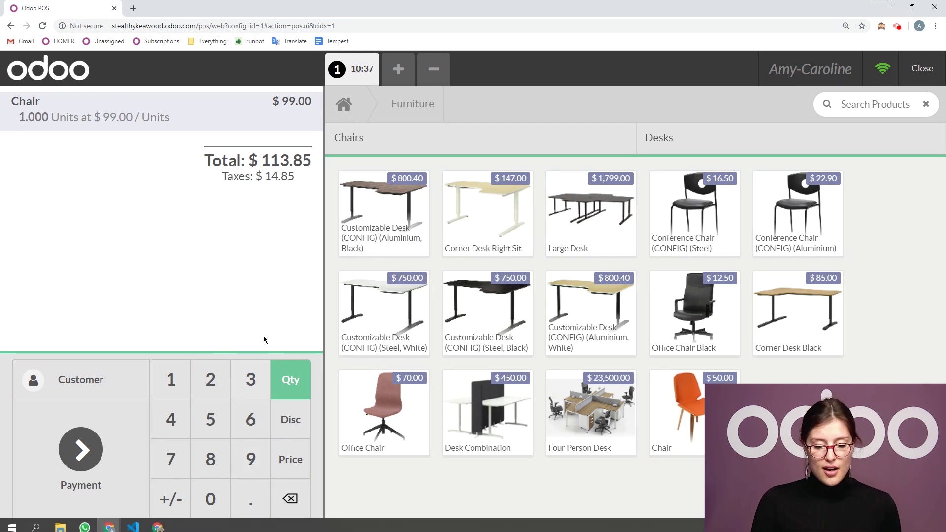
# Apply a 50% discount to the Chair order line
pyautogui.click(295, 432)
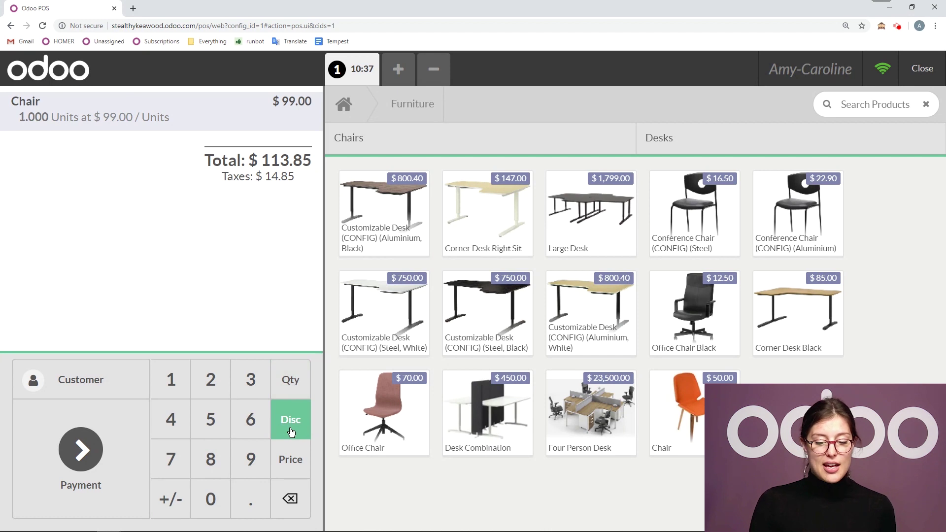
pyautogui.click(213, 430)
pyautogui.click(208, 492)
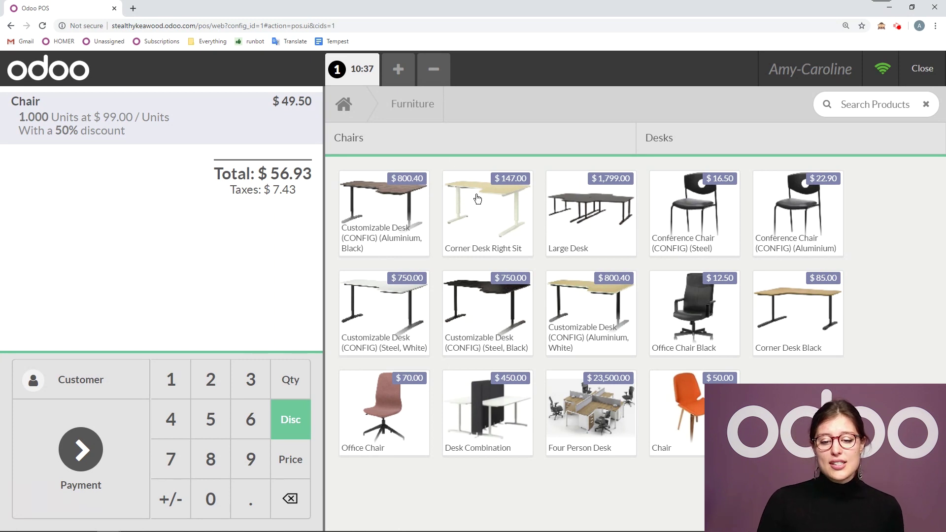
# Open a second order containing one Chair and proceed to its payment
pyautogui.click(397, 71)
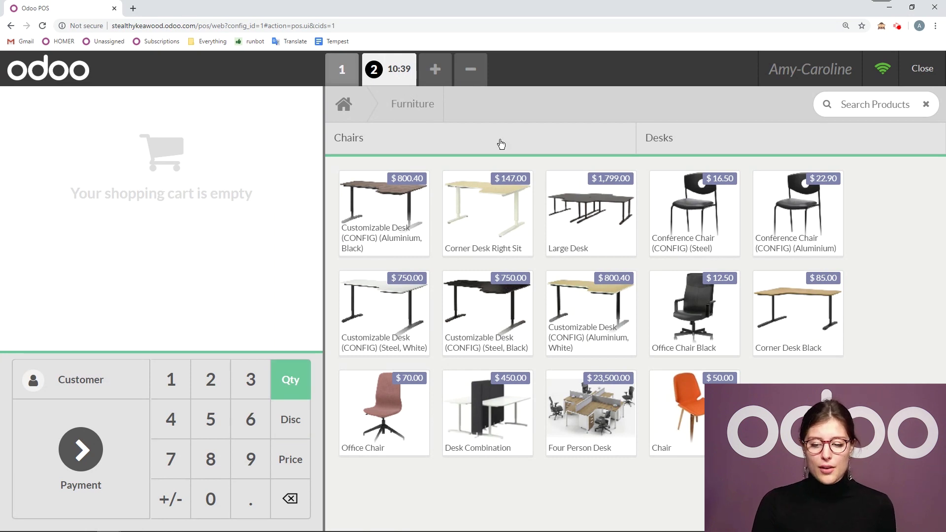
pyautogui.click(697, 442)
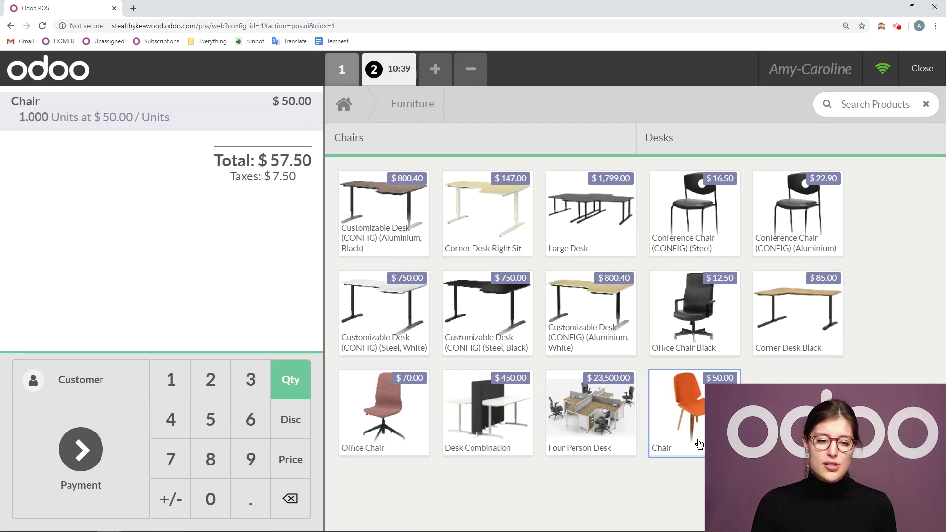
pyautogui.click(98, 430)
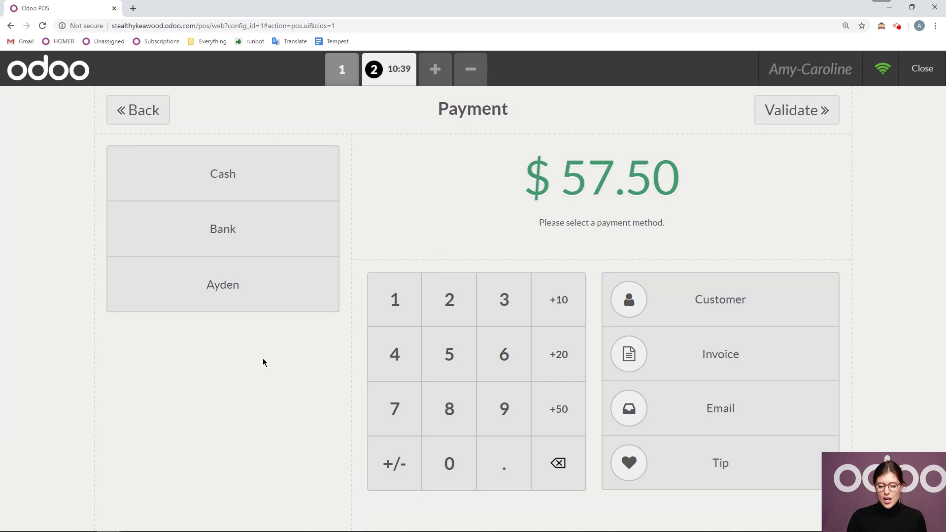
# Register a Cash payment of 60.00 for the second order and validate it
pyautogui.click(242, 186)
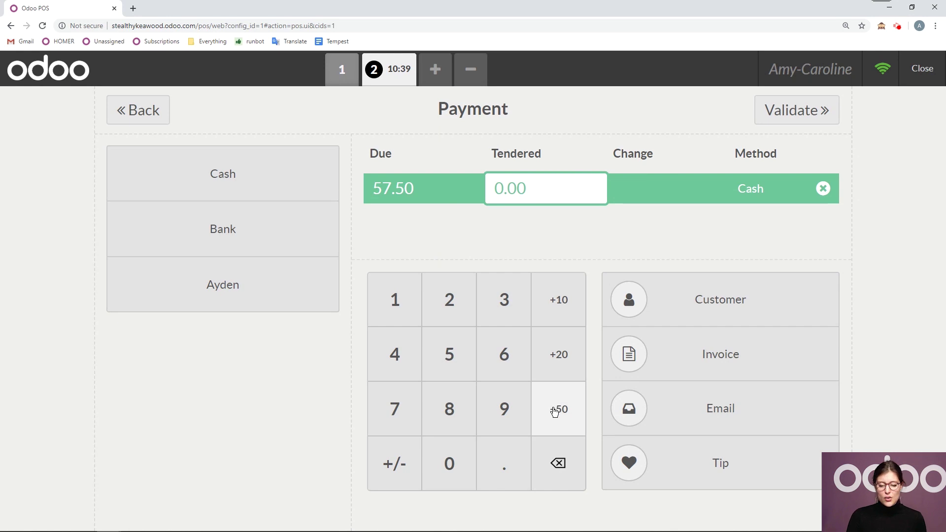
pyautogui.click(512, 357)
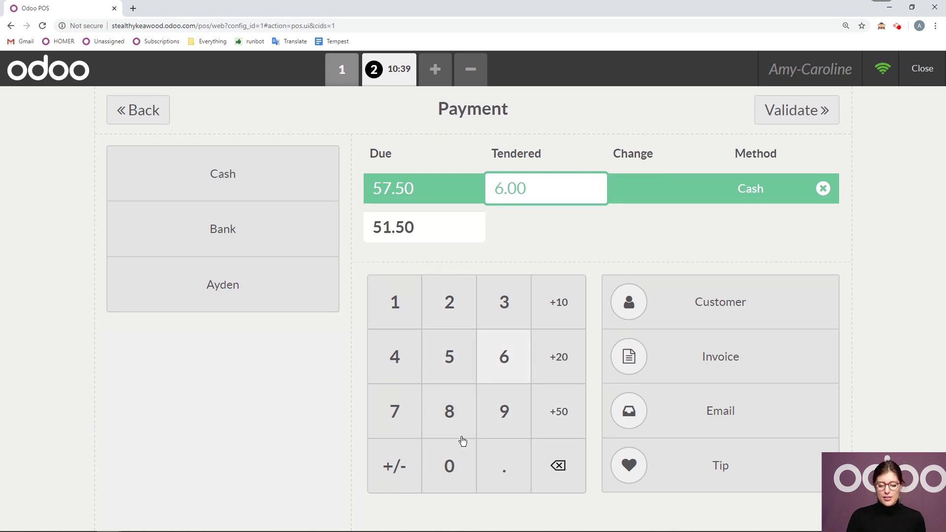
pyautogui.click(453, 474)
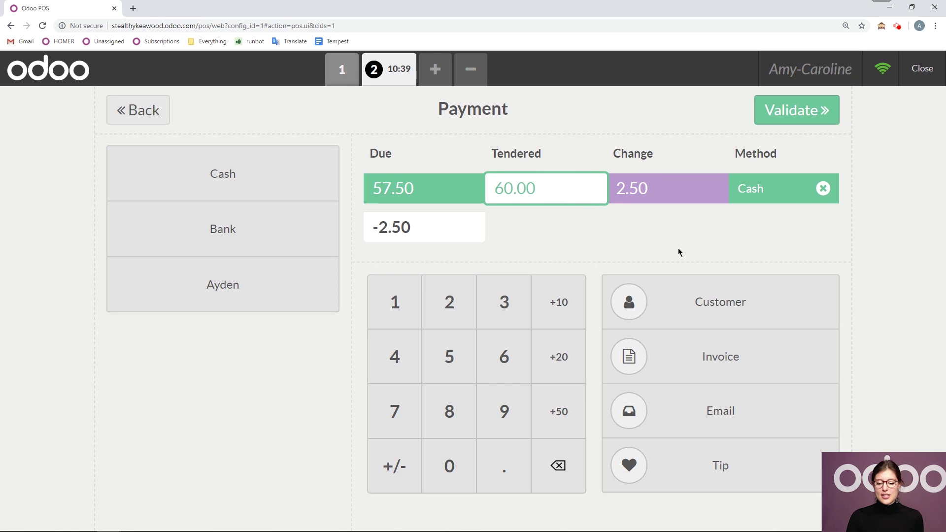
pyautogui.click(788, 123)
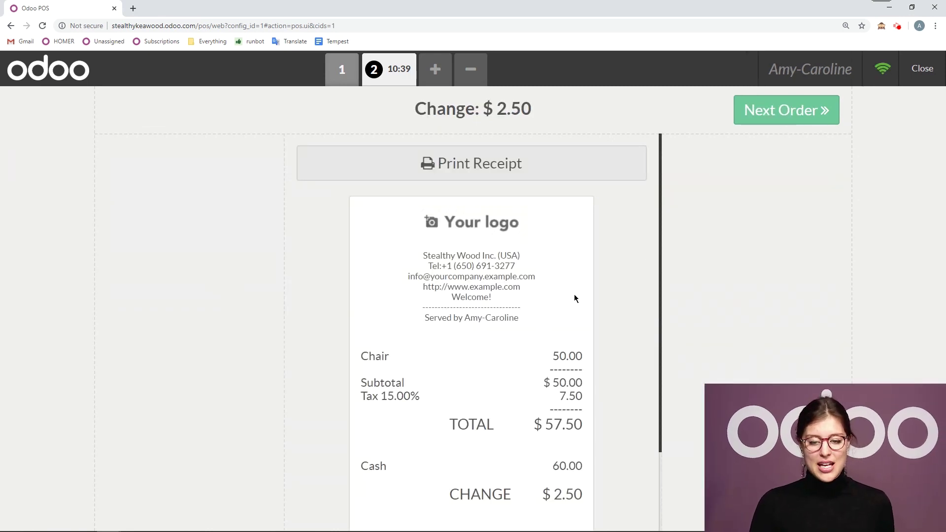
# Check the receipt's header, totals and footer, close the paid order, and switch back to the first order
pyautogui.scroll(-2, 503, 269)
pyautogui.scroll(1, 504, 289)
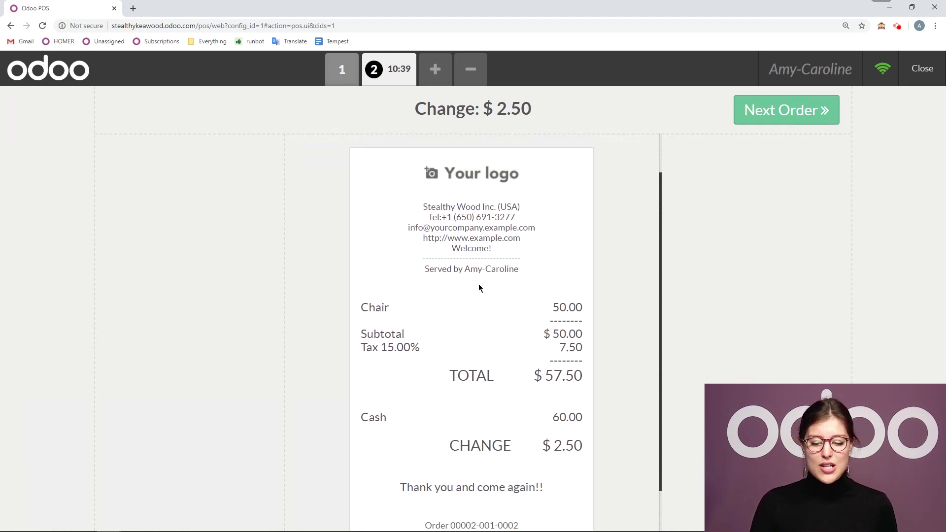
pyautogui.scroll(-1, 481, 287)
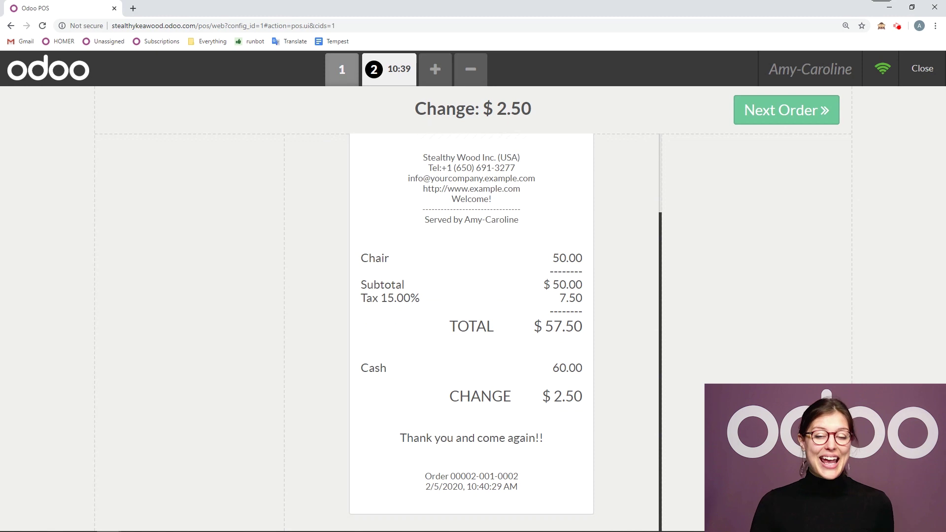
pyautogui.scroll(2, 588, 408)
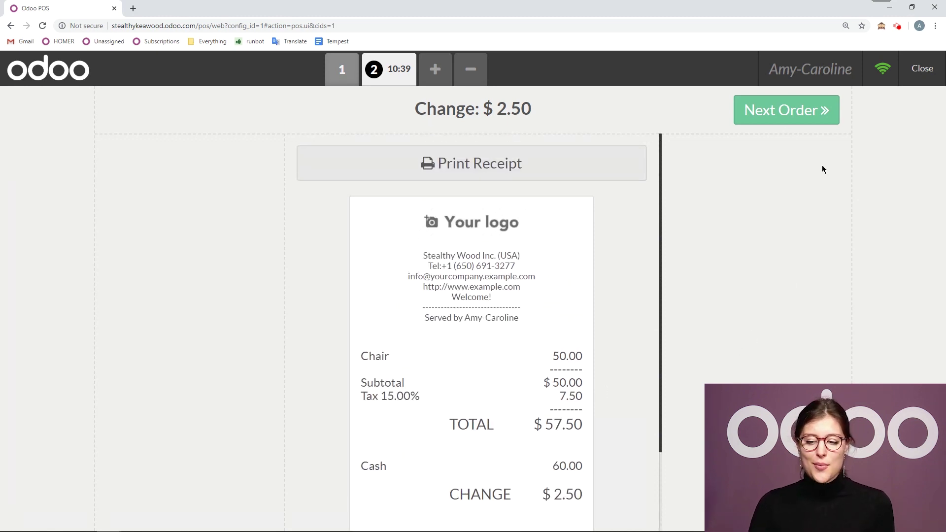
pyautogui.click(786, 112)
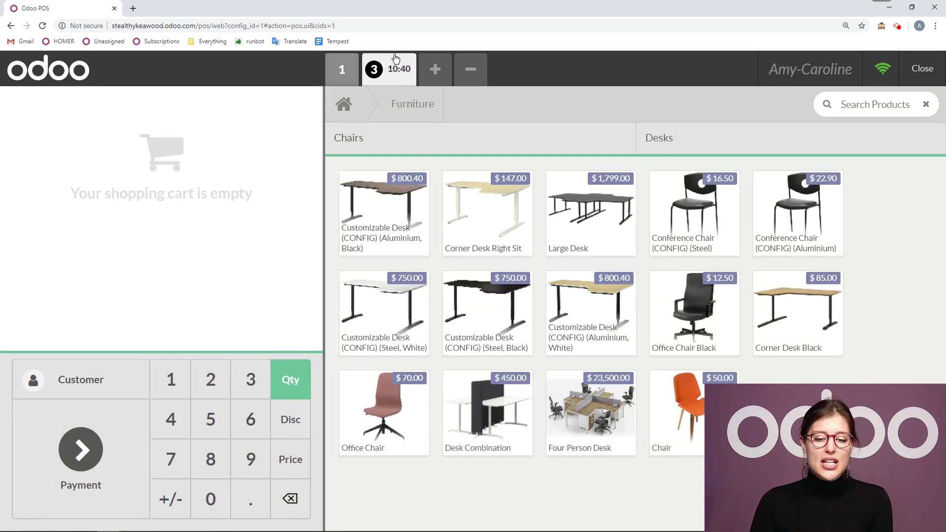
pyautogui.click(334, 77)
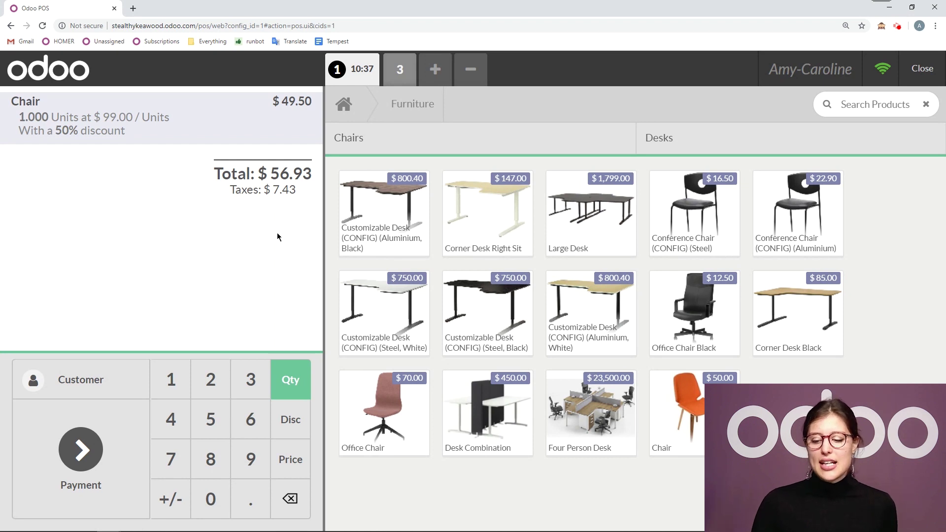
# Add one Corner Desk Black to the first order, look through the customer list without choosing anyone, and proceed to payment
pyautogui.click(832, 315)
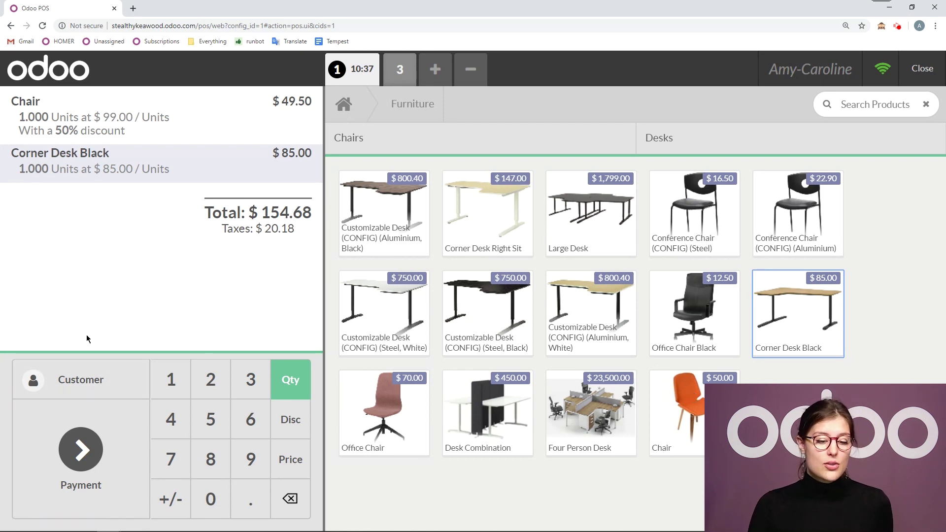
pyautogui.click(120, 379)
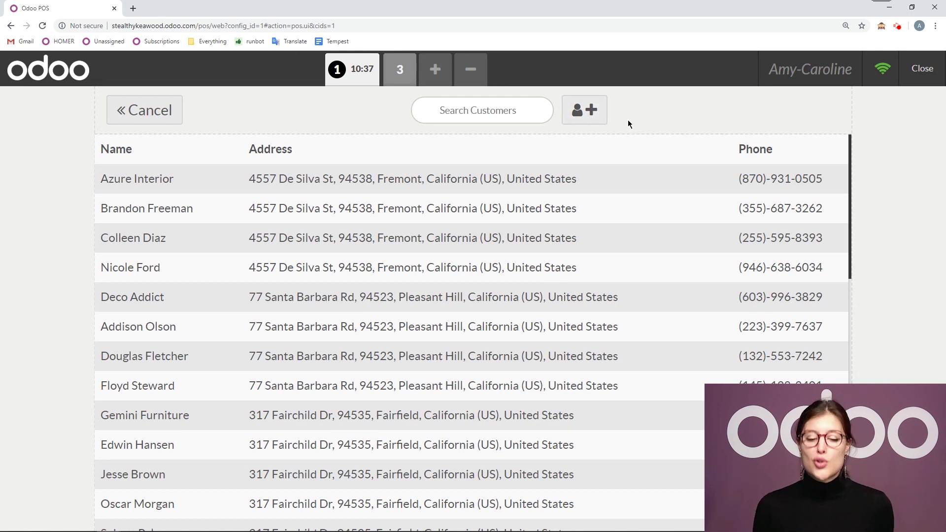
pyautogui.click(138, 113)
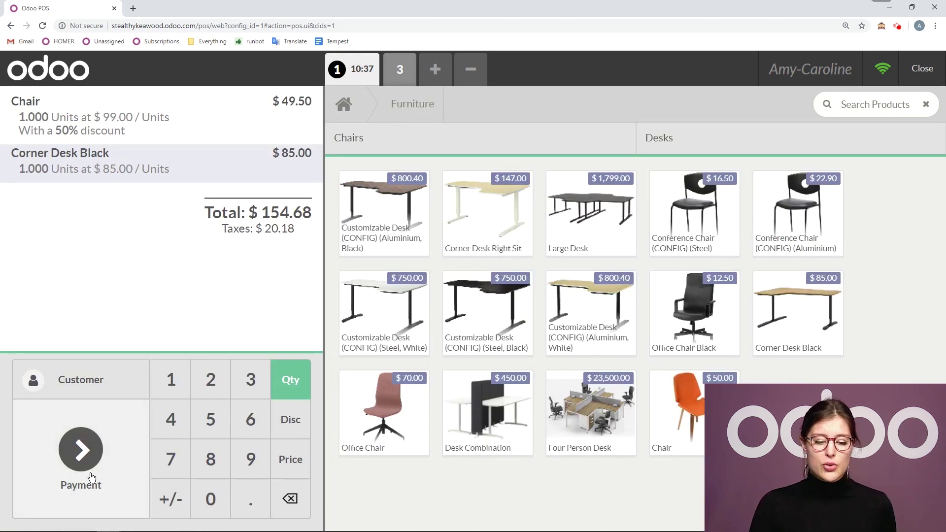
pyautogui.click(82, 453)
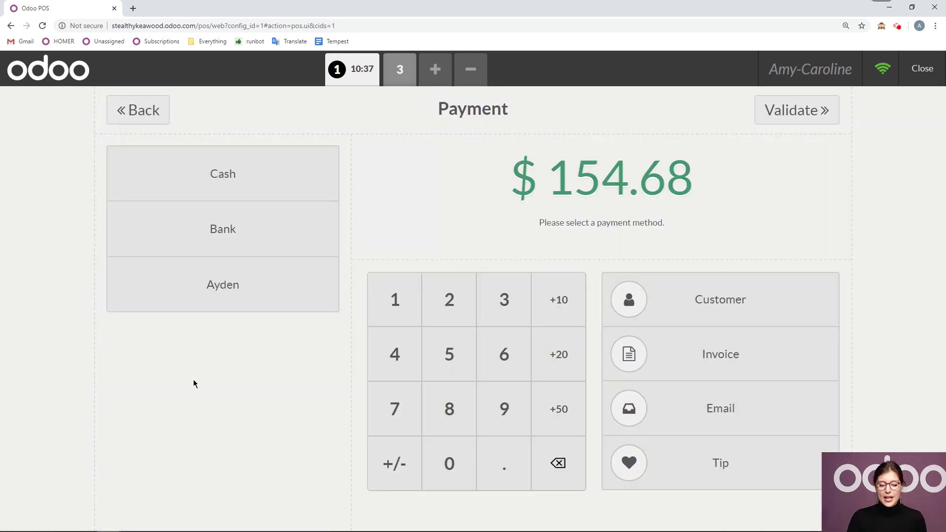
# Register a Cash payment of 200.00 for the first order
pyautogui.click(320, 178)
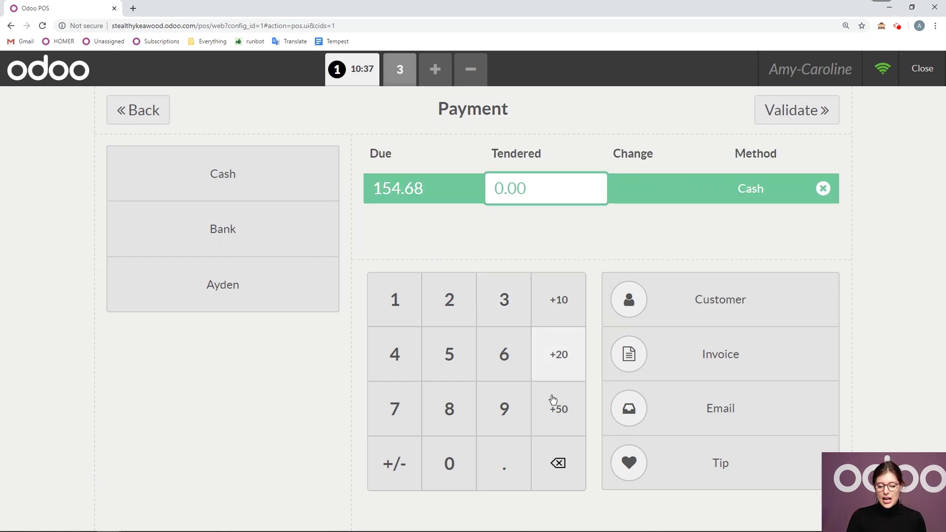
pyautogui.click(449, 302)
pyautogui.doubleClick(450, 464)
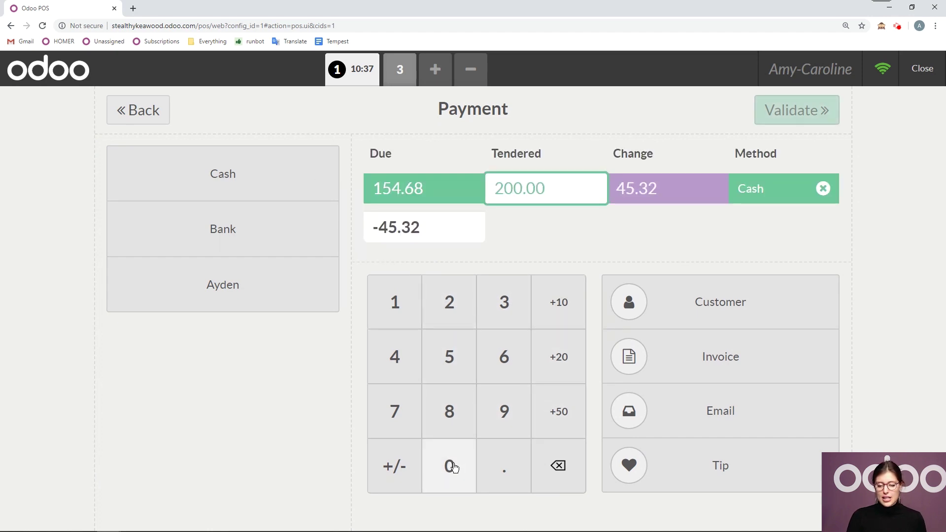
# Assign an existing customer from the customer list to the order being paid
pyautogui.click(768, 323)
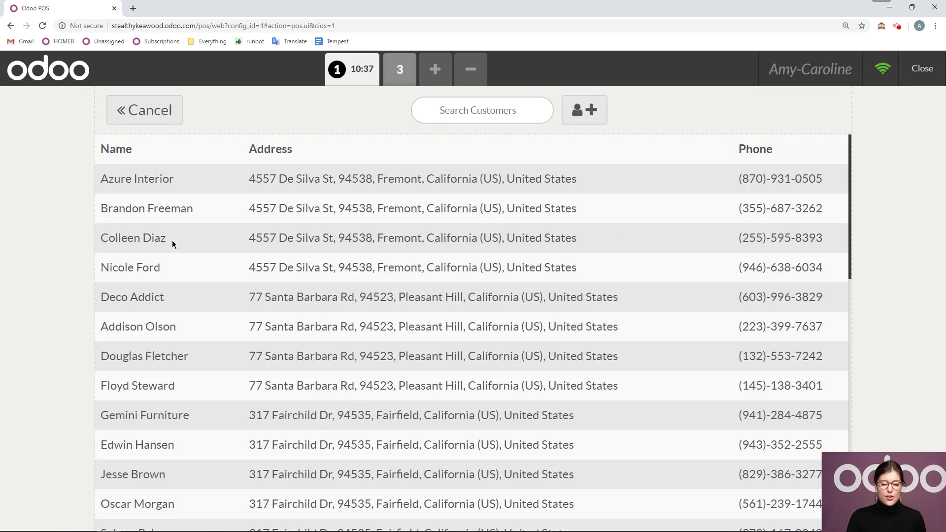
pyautogui.click(171, 267)
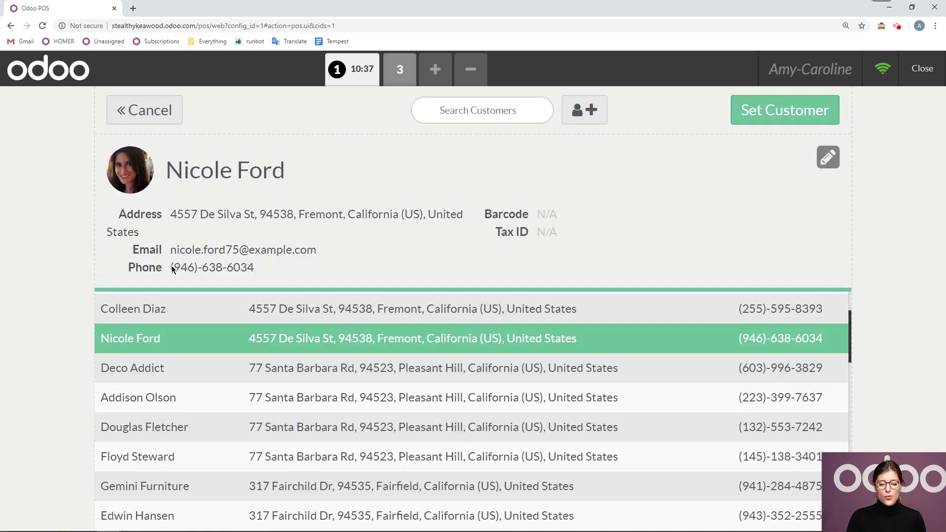
pyautogui.click(747, 119)
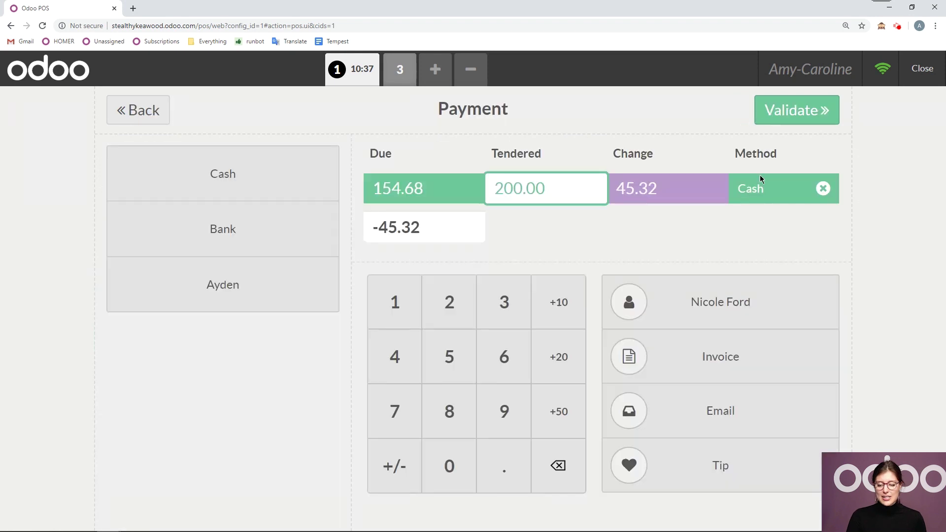
# Validate the payment with an invoice requested for the order, and move on to the next order, dismissing the browser's download bar
pyautogui.click(717, 365)
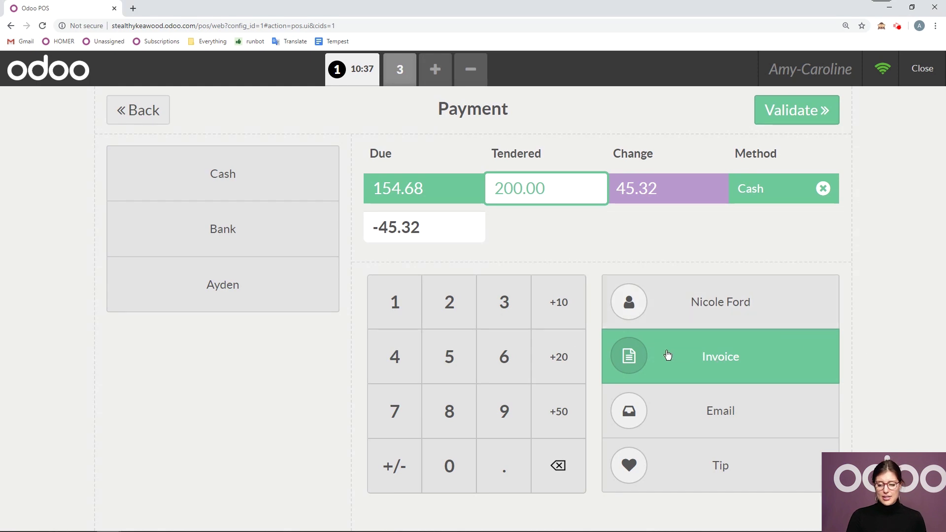
pyautogui.click(803, 110)
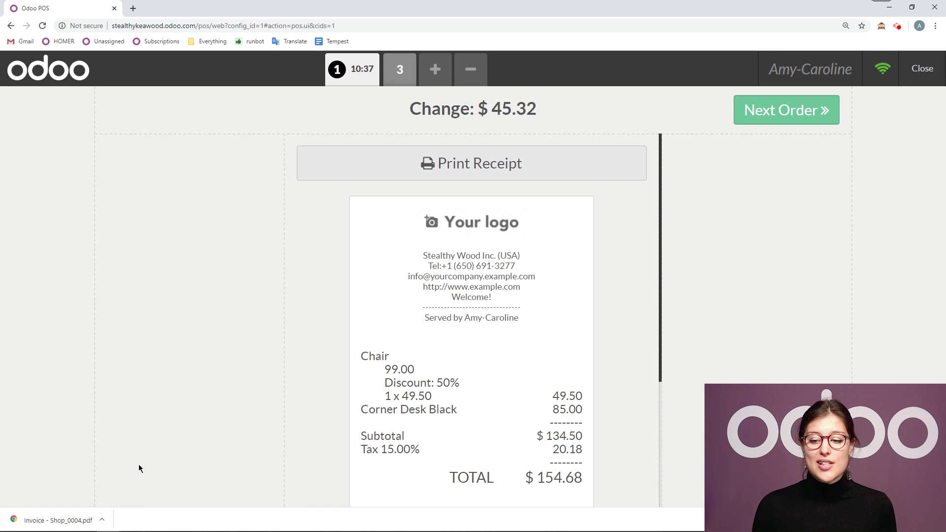
pyautogui.click(753, 119)
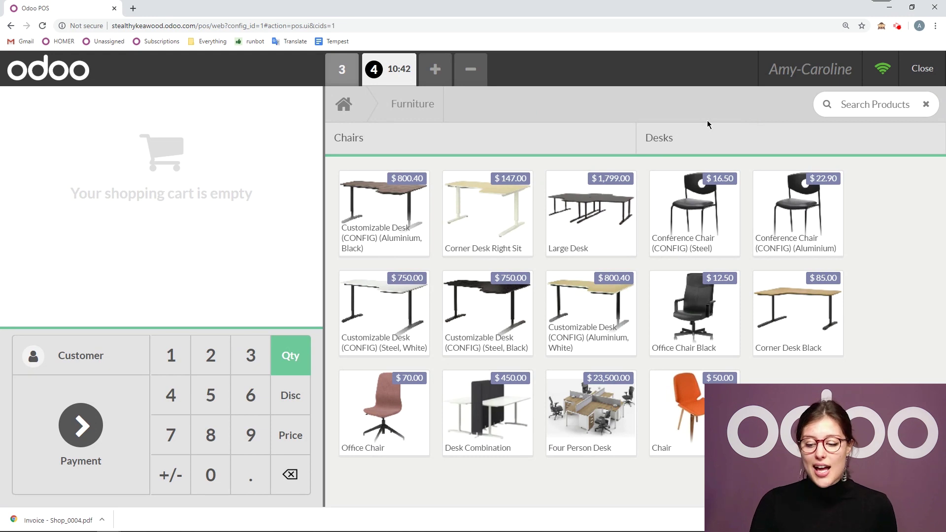
pyautogui.click(935, 520)
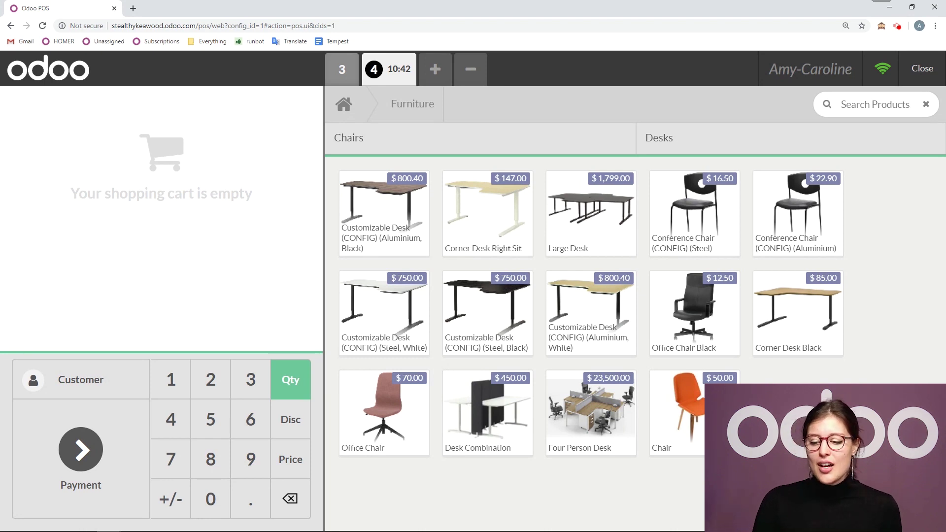
# Exit the selling interface and close the Stealthykea Wood session, validating the closing and posting its entries
pyautogui.click(932, 73)
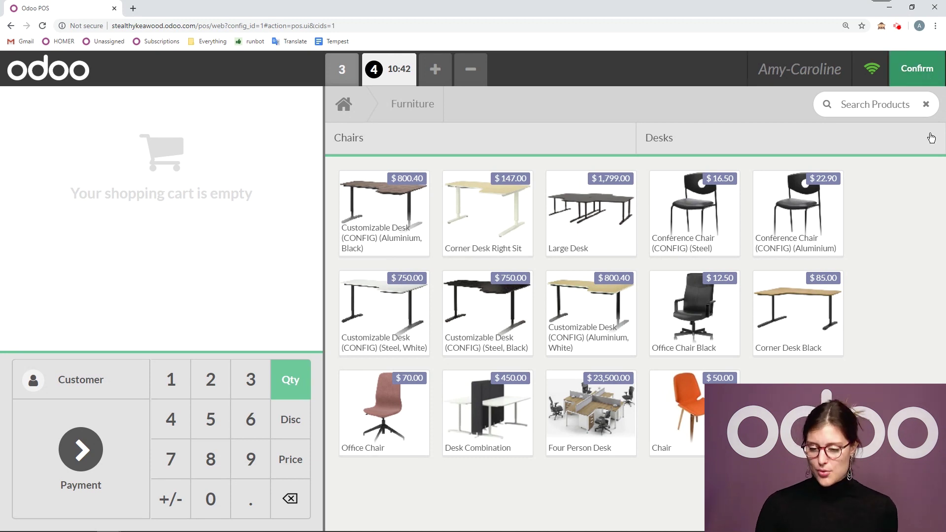
pyautogui.click(930, 68)
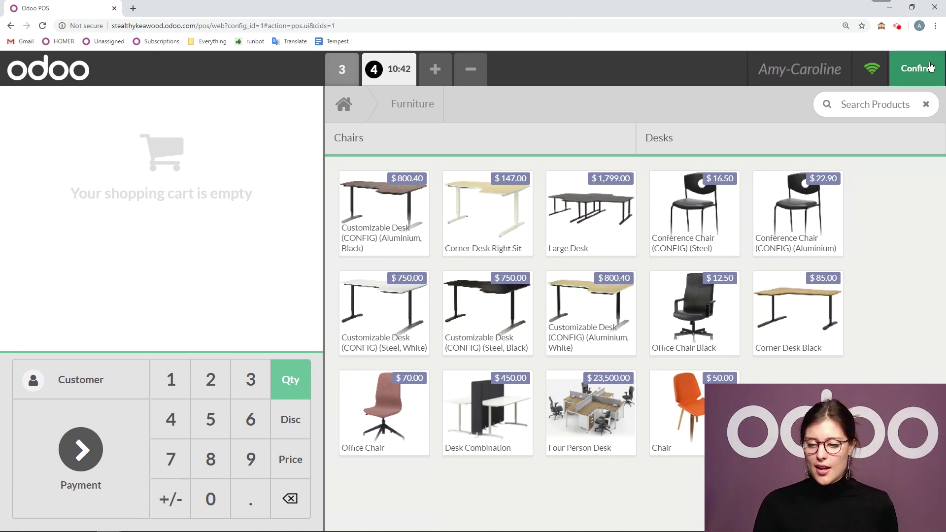
pyautogui.click(930, 67)
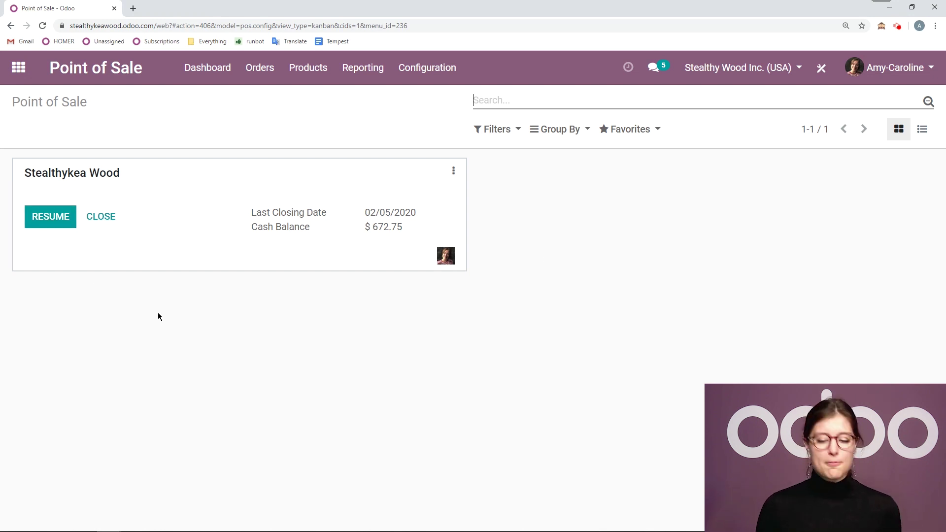
pyautogui.click(100, 221)
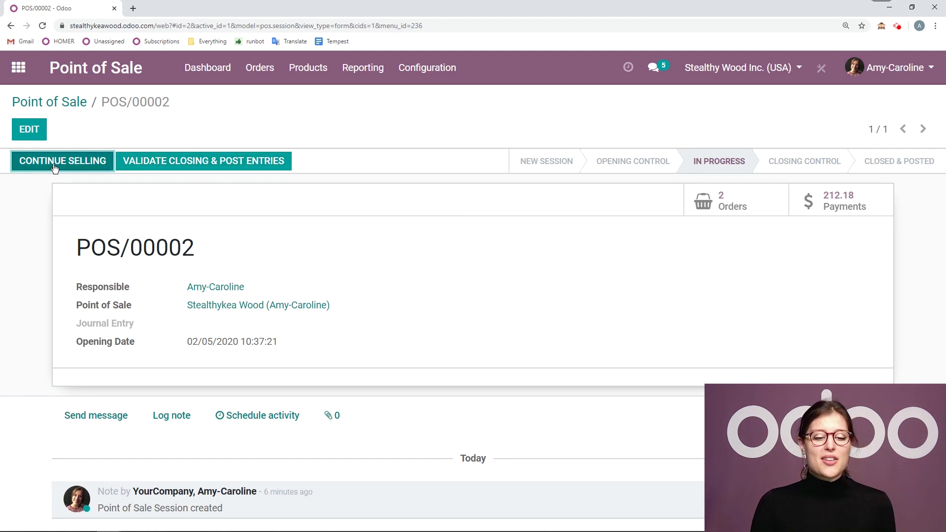
pyautogui.click(156, 158)
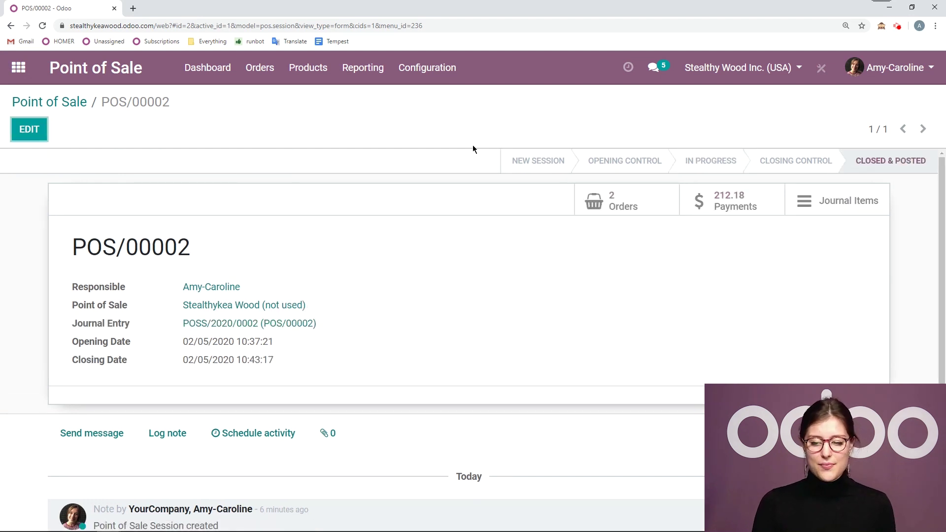